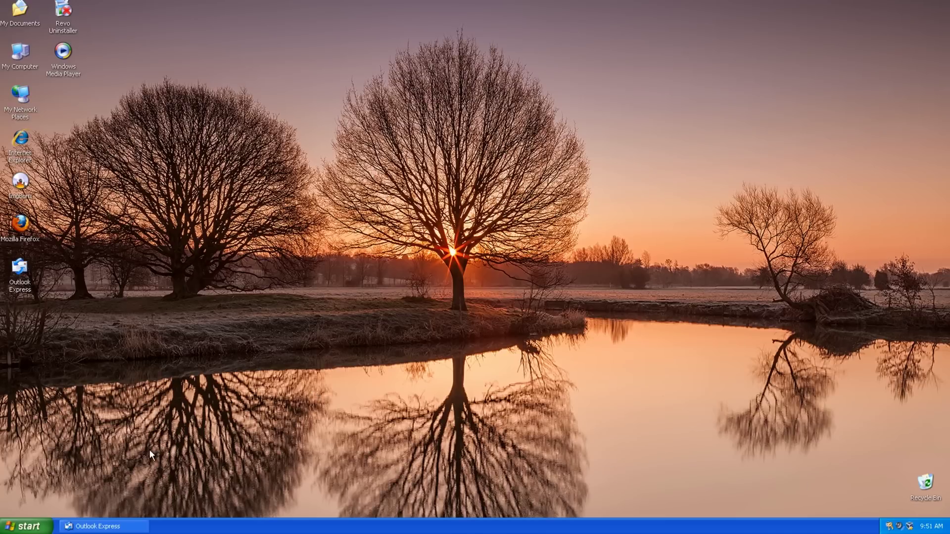
Step: Restore the Outlook Express window and show the message store location from its maintenance options
left_click(127, 525)
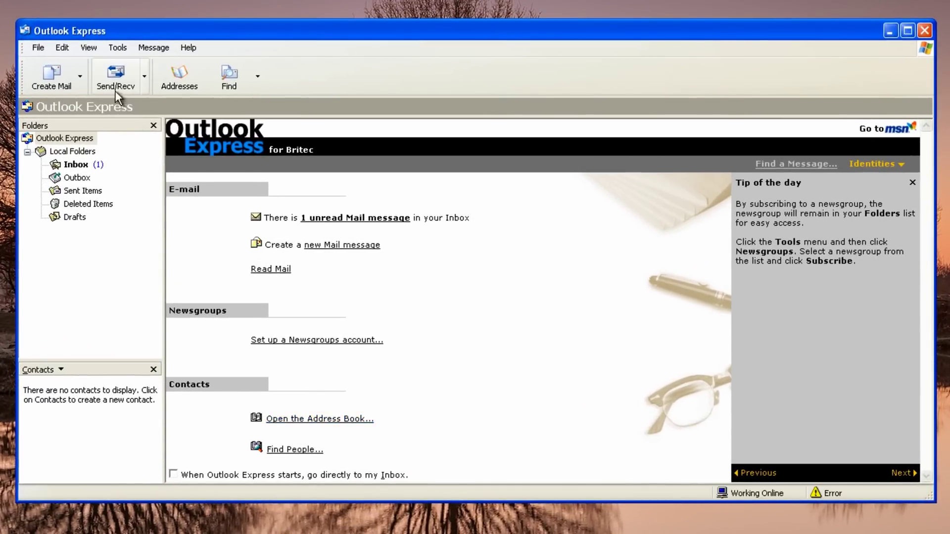
left_click(117, 47)
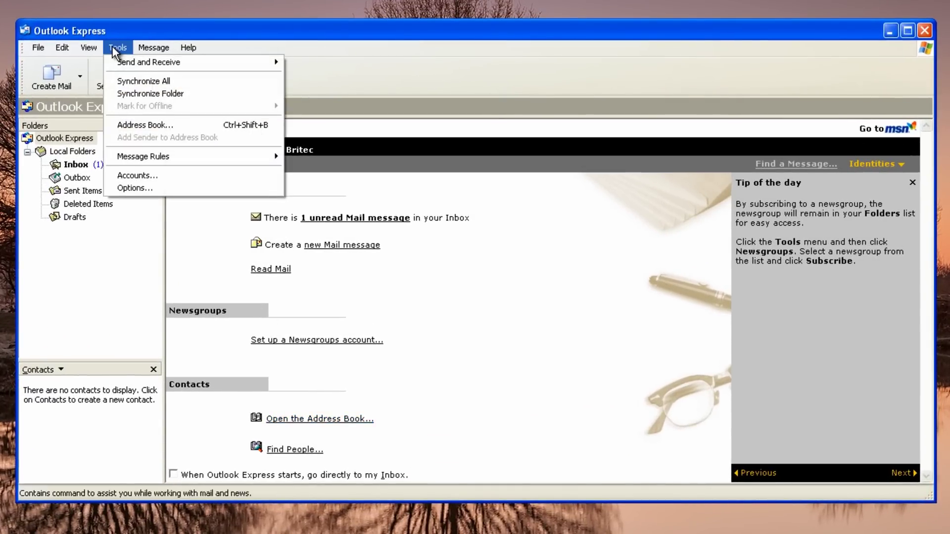
left_click(128, 189)
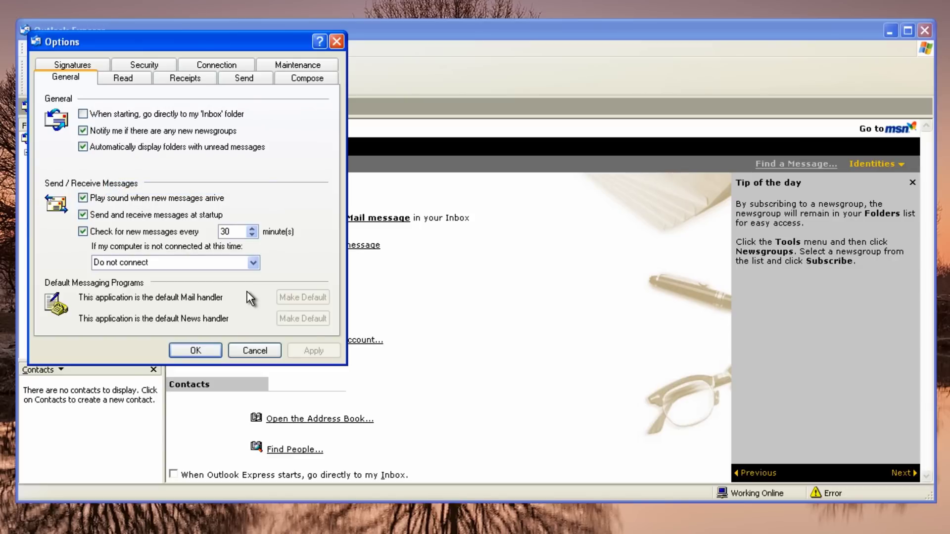
left_click(295, 64)
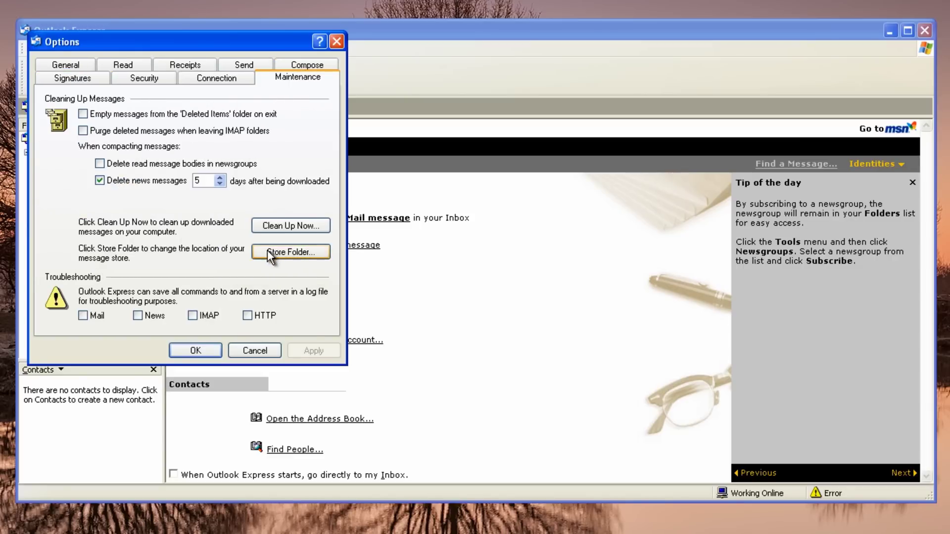
left_click(292, 253)
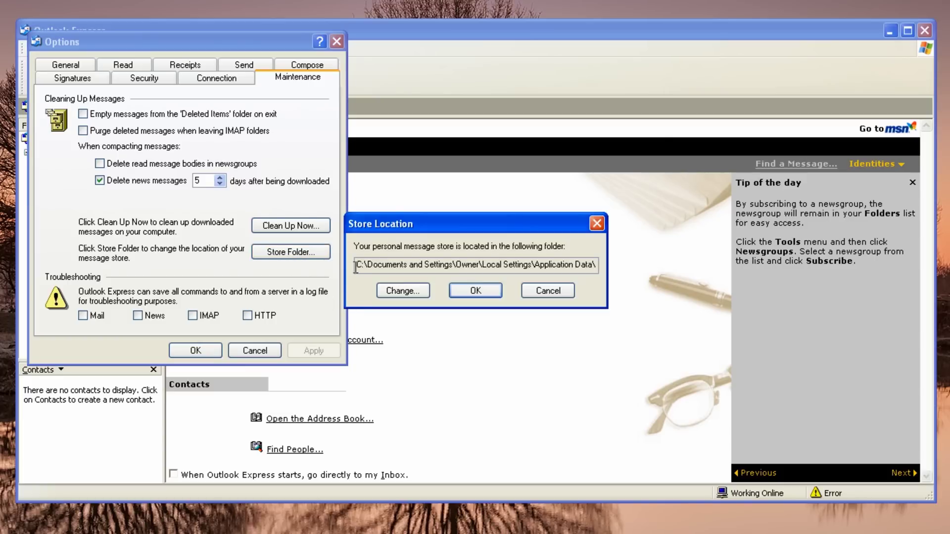
Step: Copy the full message store folder path, cancel the open dialogs and minimize Outlook Express
left_click_drag(355, 267, 616, 265)
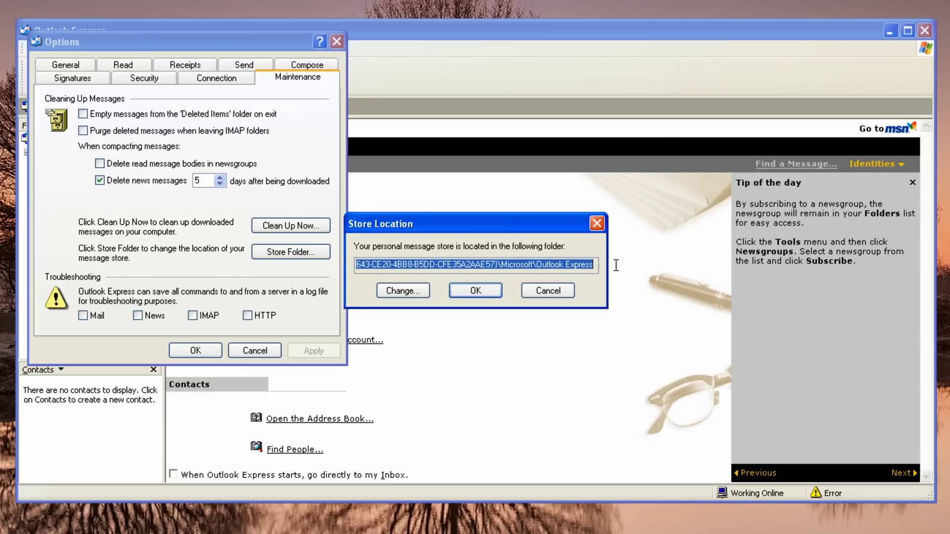
key("ctrl+c")
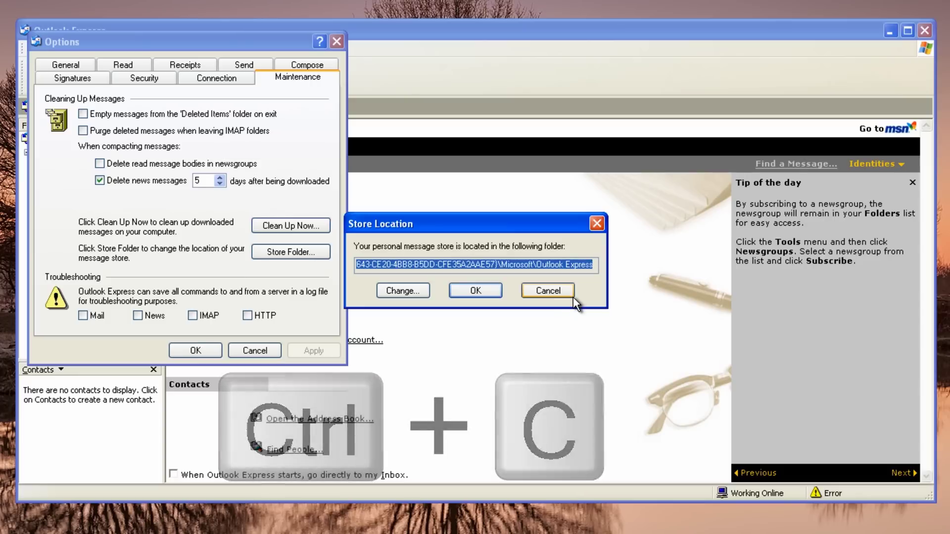
left_click(544, 292)
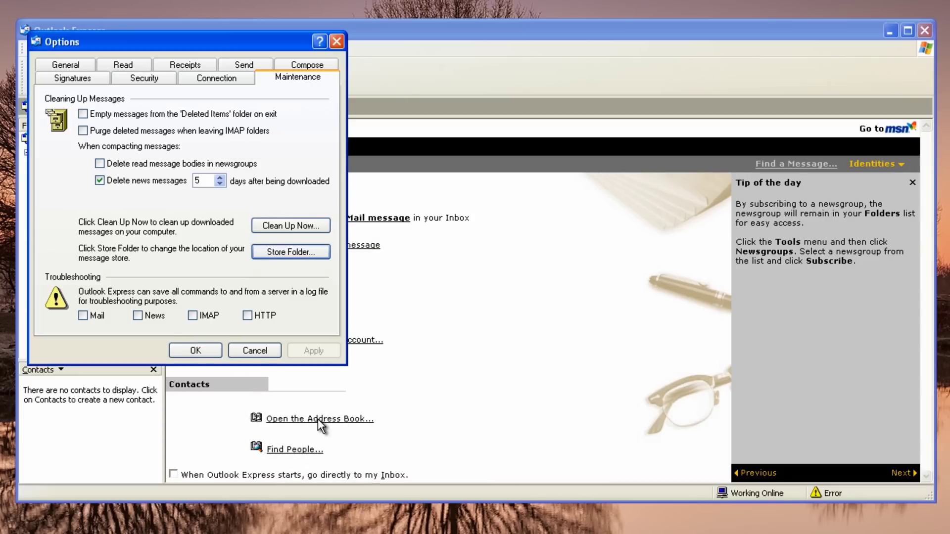
left_click(257, 352)
left_click(890, 31)
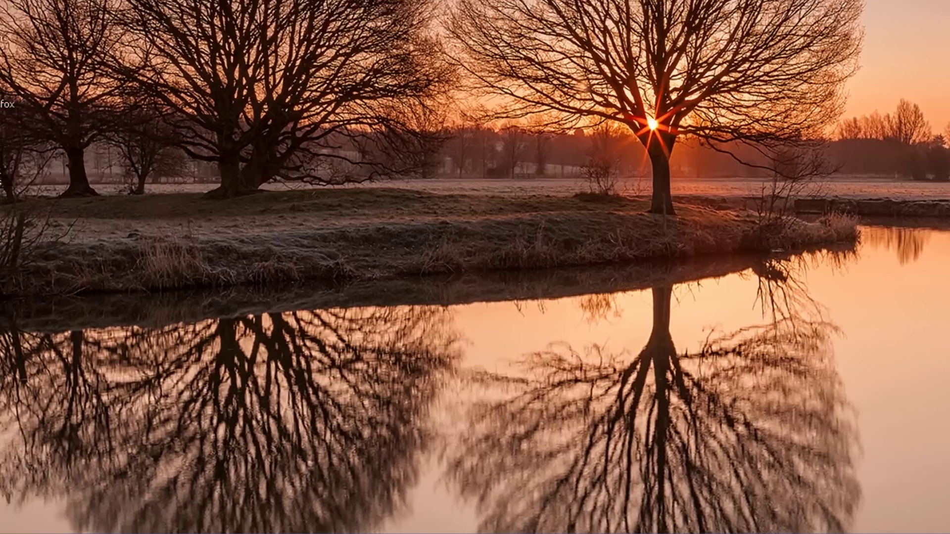
Step: Open the message store folder by running the copied path from the Run dialog
left_click(30, 522)
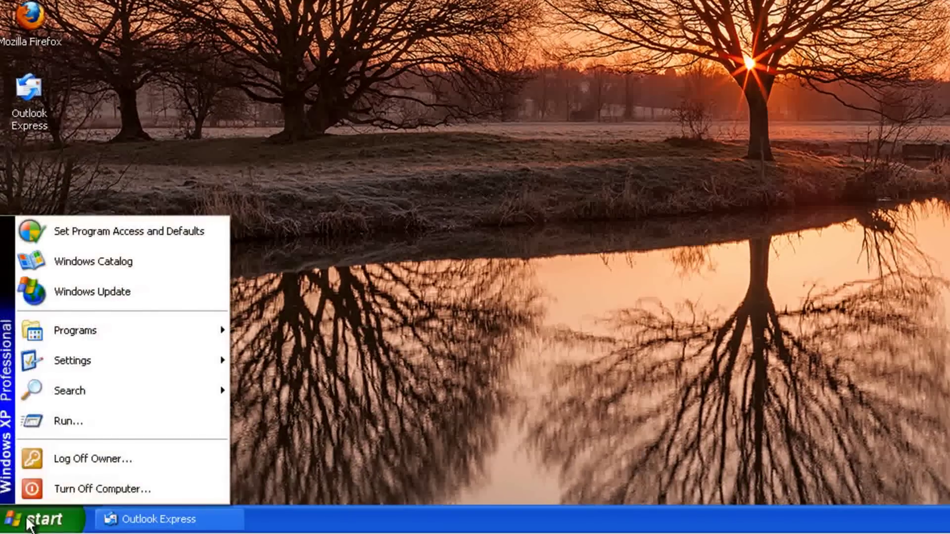
left_click(69, 428)
right_click(82, 419)
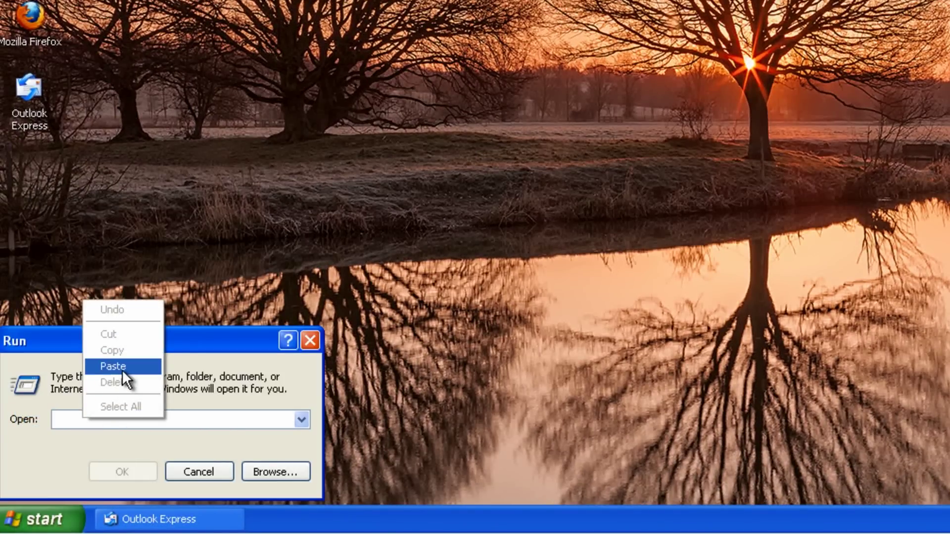
left_click(122, 370)
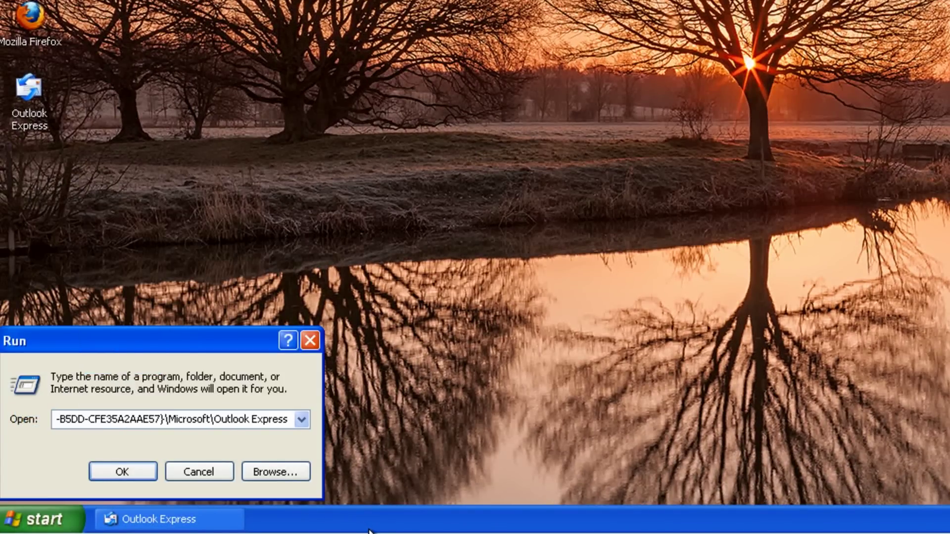
key("Return")
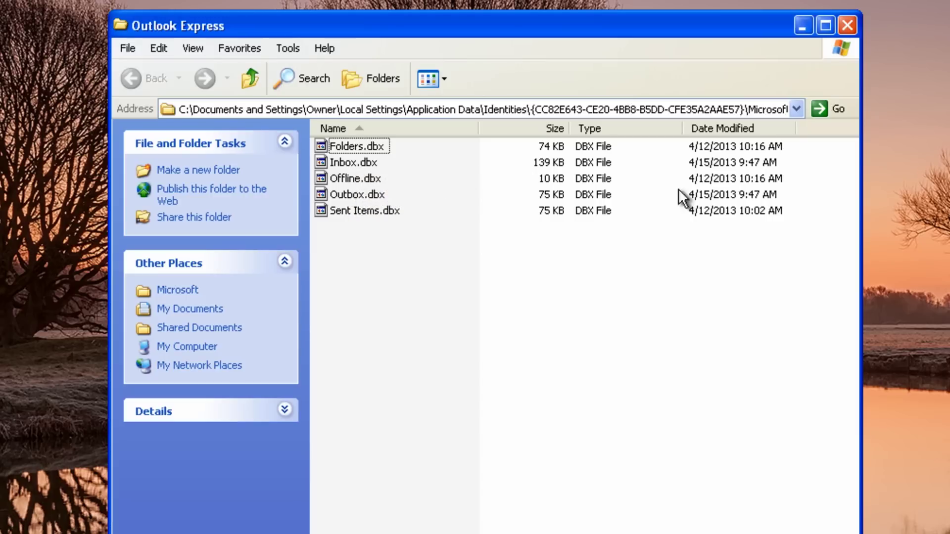
Step: Remove "Outlook Express" from the end of the folder path to go up to the parent Microsoft folder
left_click(755, 107)
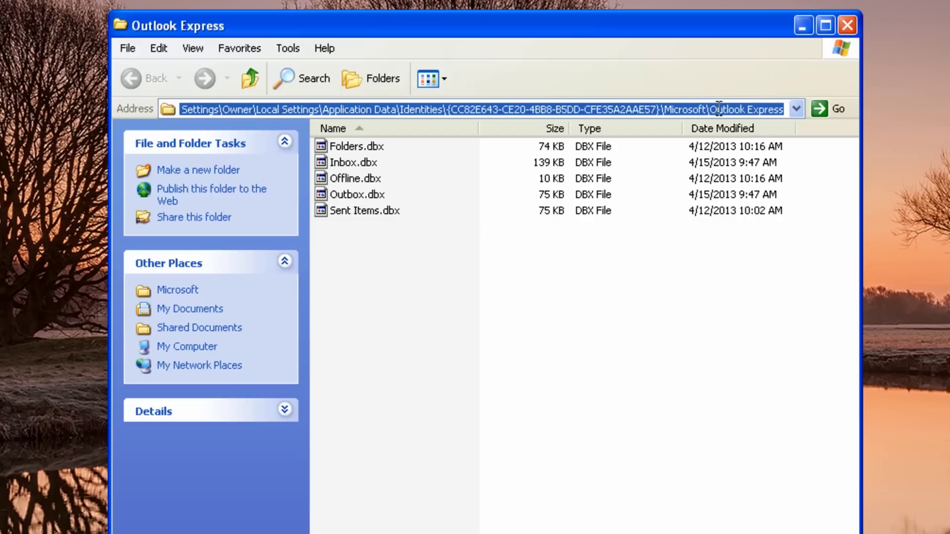
left_click_drag(711, 108, 793, 106)
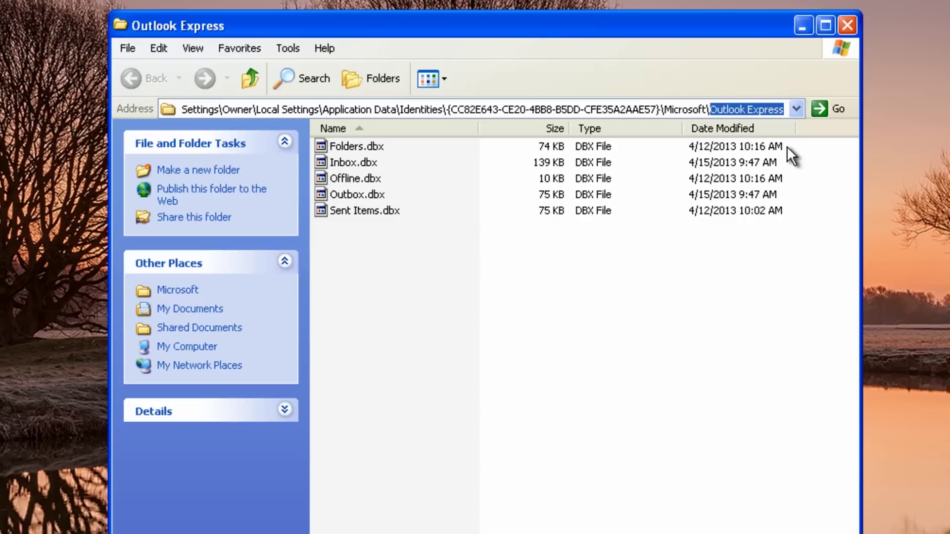
key("BackSpace")
key("Return")
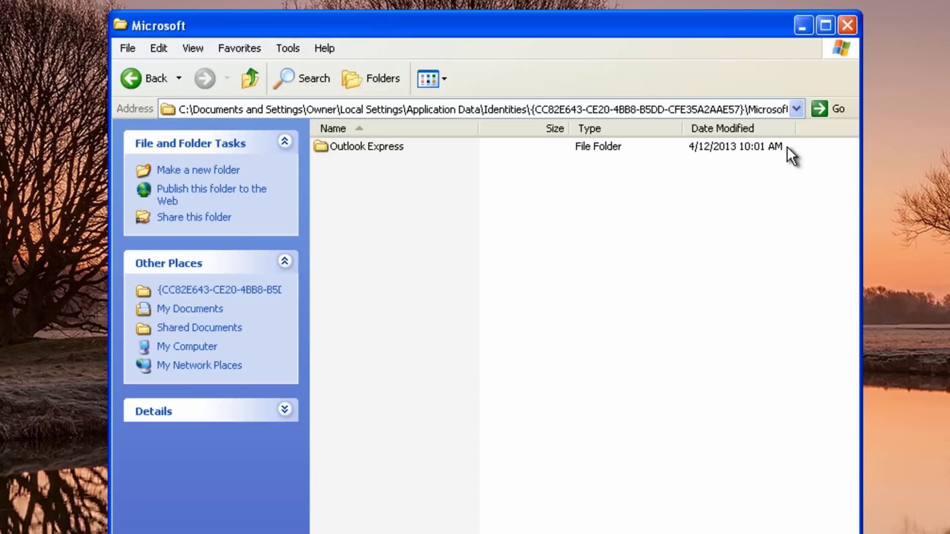
Step: Copy the Outlook Express folder to the desktop, close the Microsoft folder window and select the desktop copy
left_click(359, 147)
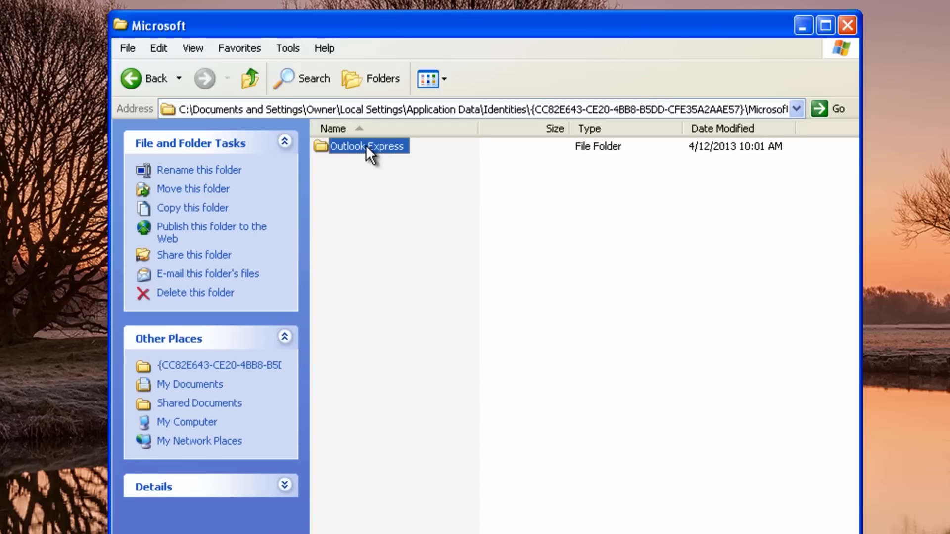
right_click(366, 145)
left_click(423, 394)
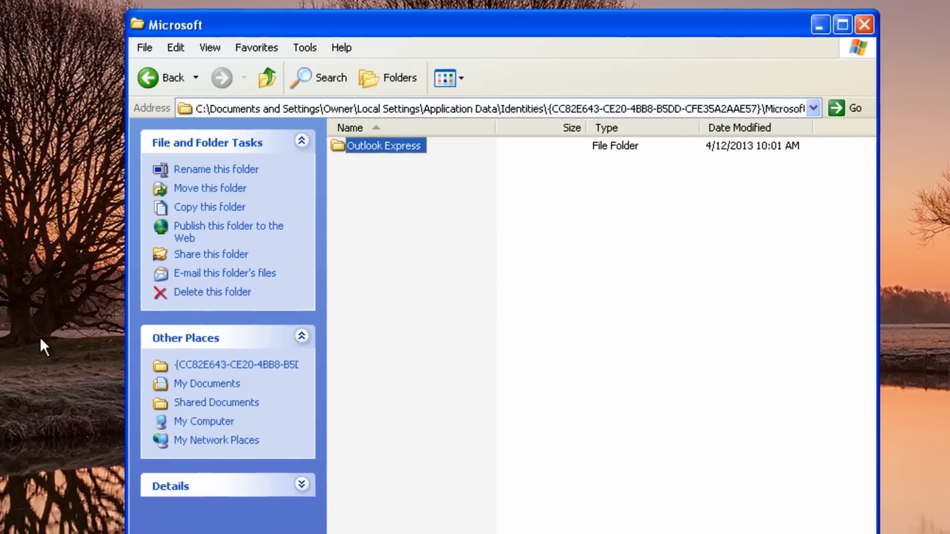
right_click(4, 289)
left_click(32, 336)
left_click(380, 158)
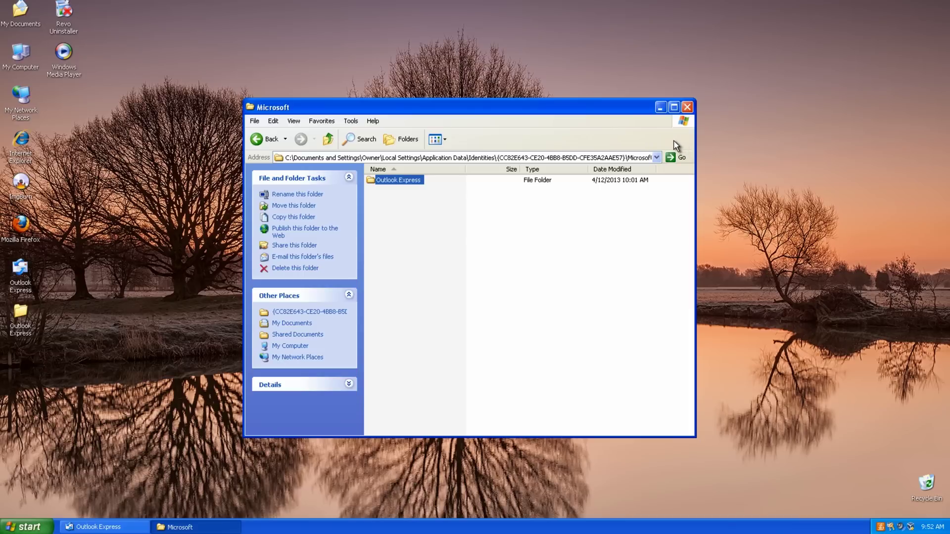
left_click(686, 108)
left_click(19, 312)
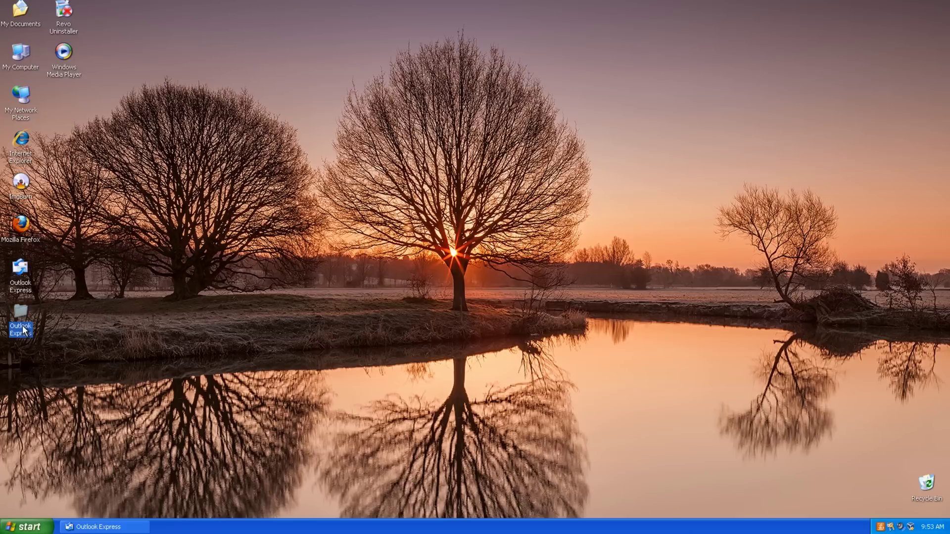
mouse_move(25, 331)
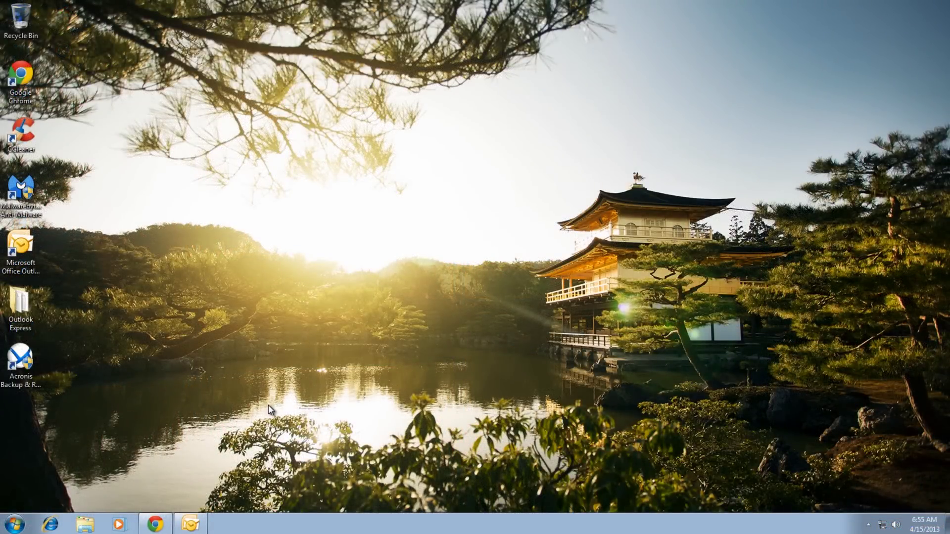
Step: Switch to Microsoft Outlook on Windows 7 and try to import mail and addresses from Outlook Express 4.x, 5.x, 6.x or Windows Mail
left_click(201, 523)
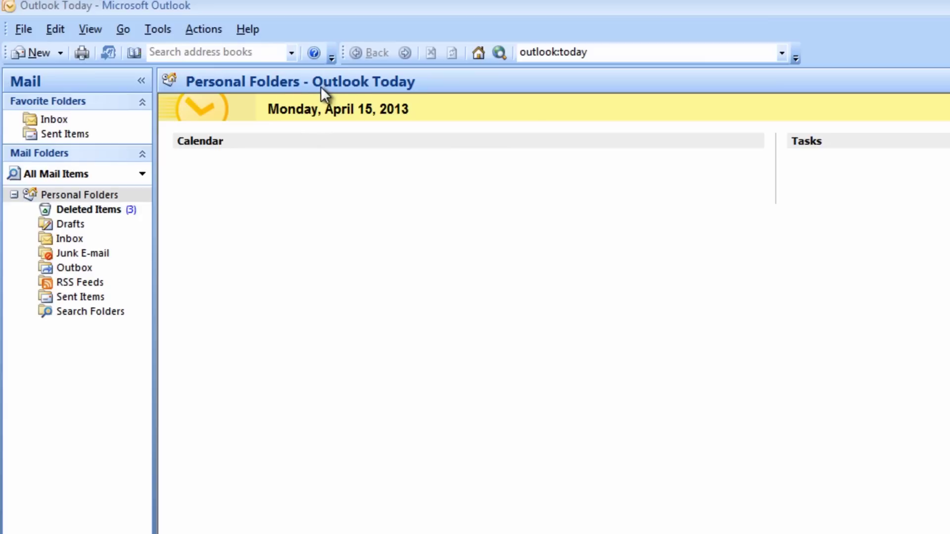
left_click(13, 31)
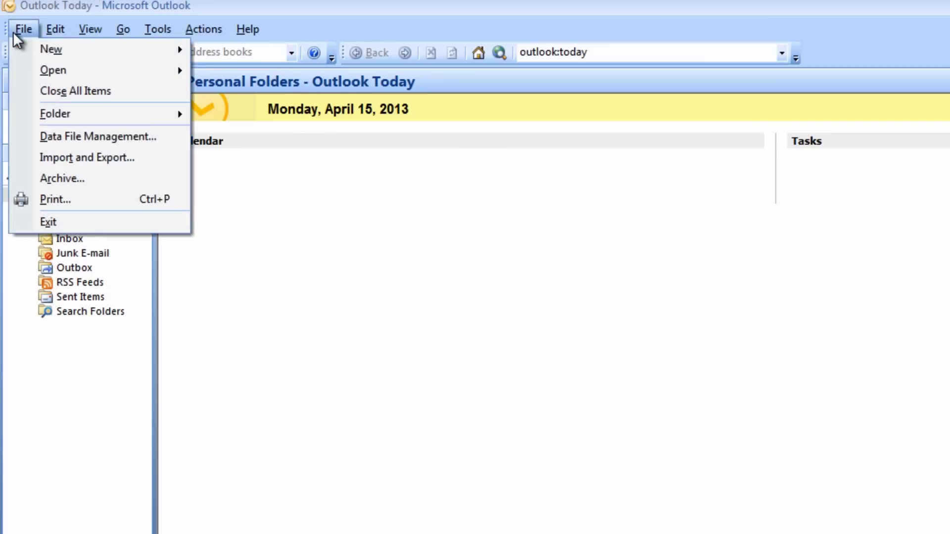
left_click(73, 159)
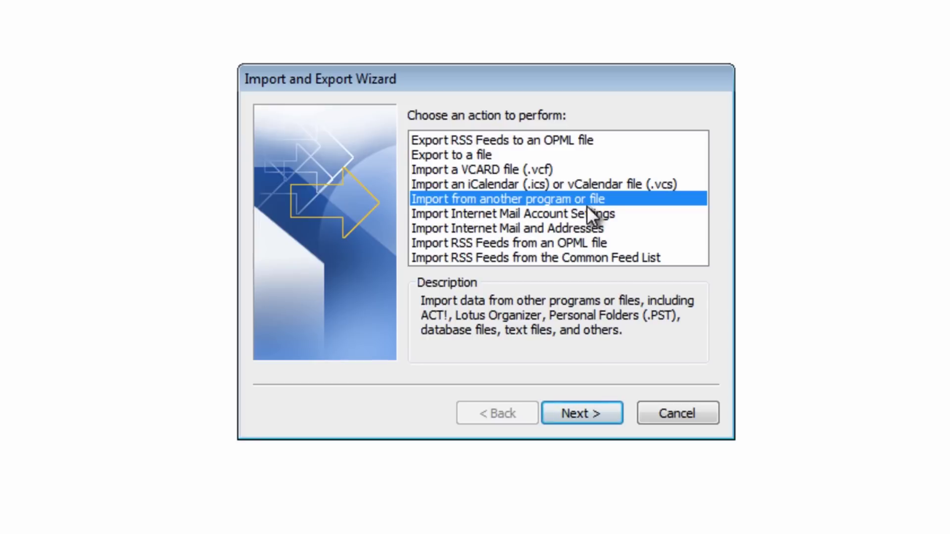
left_click(568, 406)
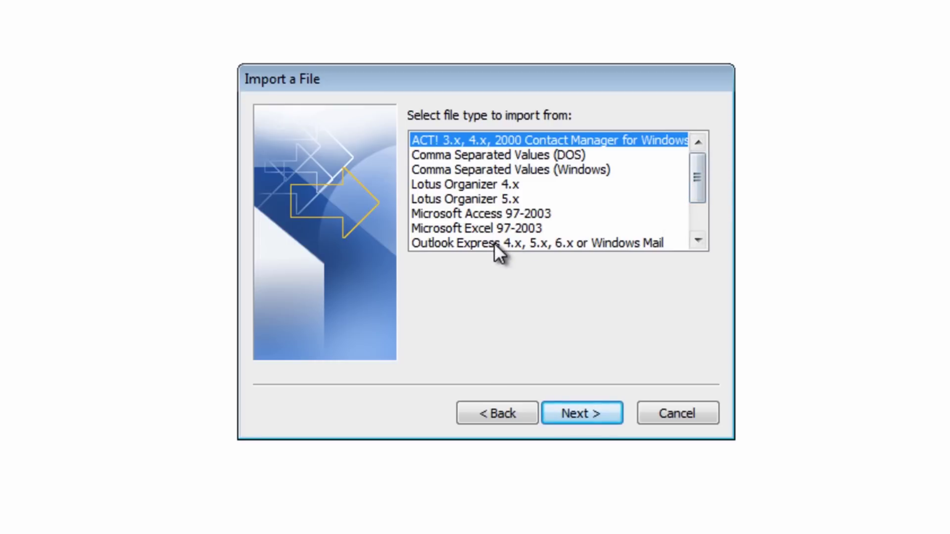
left_click(441, 242)
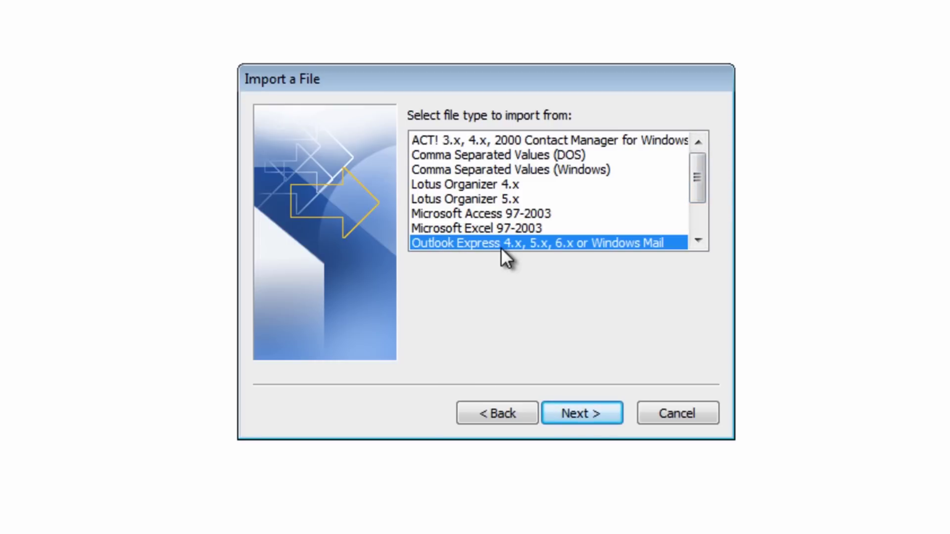
left_click(588, 420)
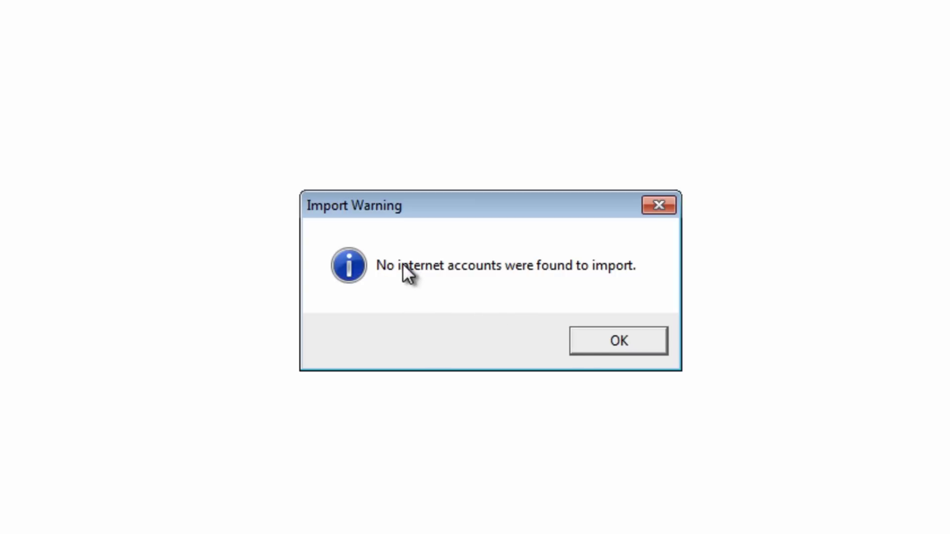
left_click(611, 346)
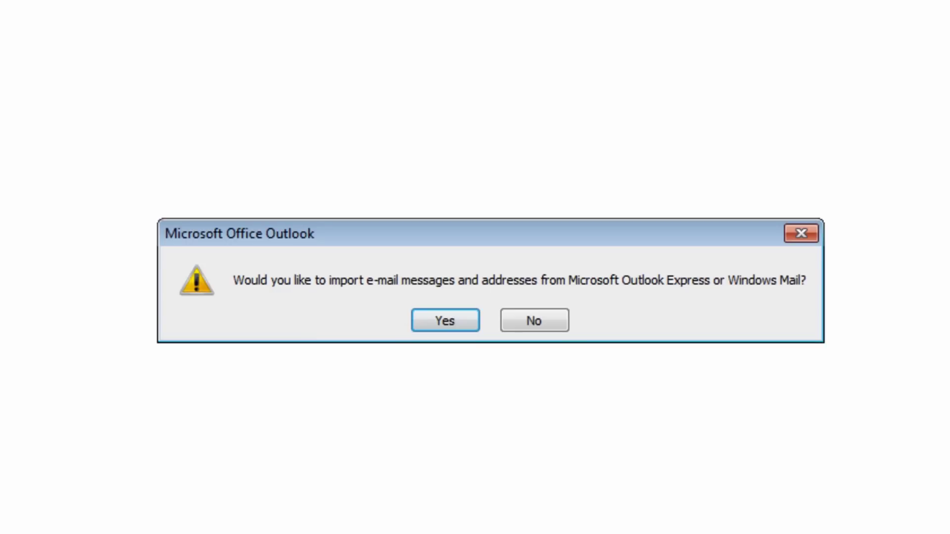
left_click(425, 326)
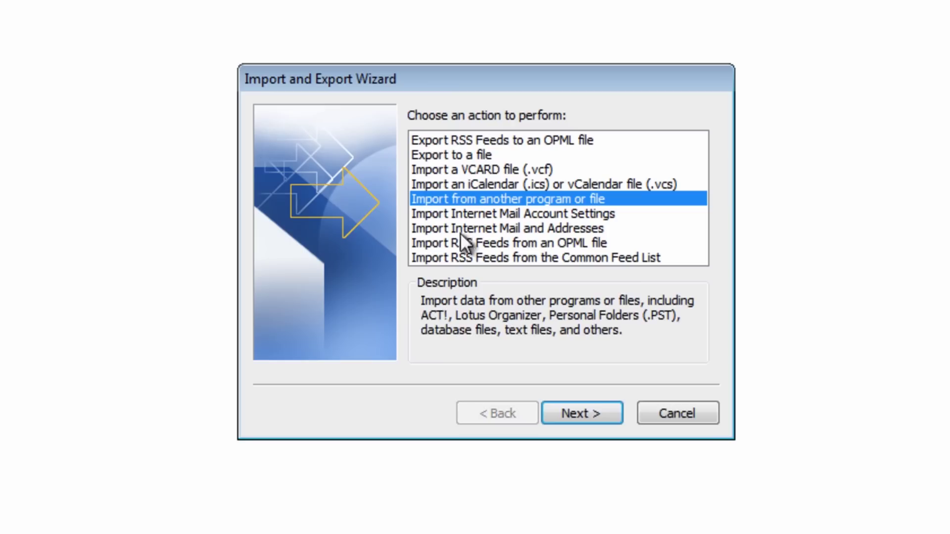
Step: Try to import Internet mail account settings with the Import and Export Wizard
left_click(491, 212)
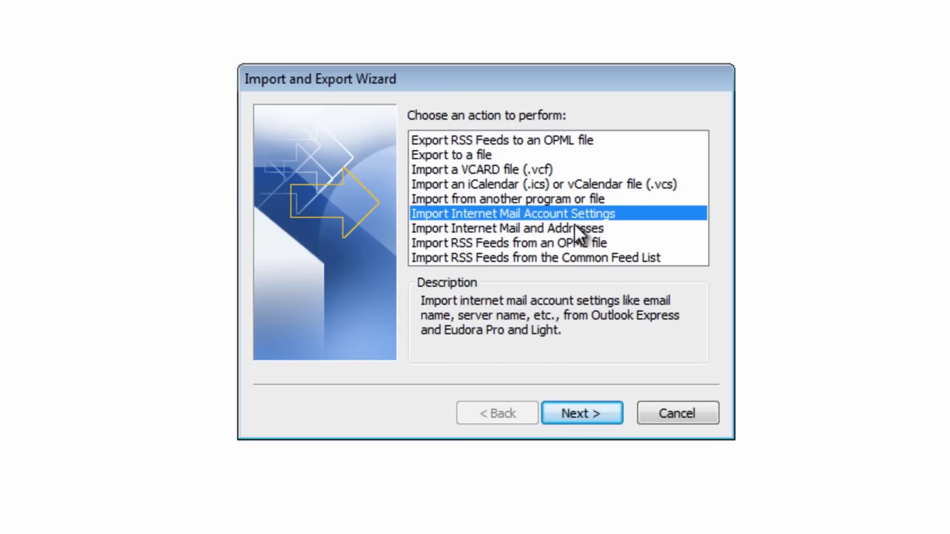
left_click(578, 414)
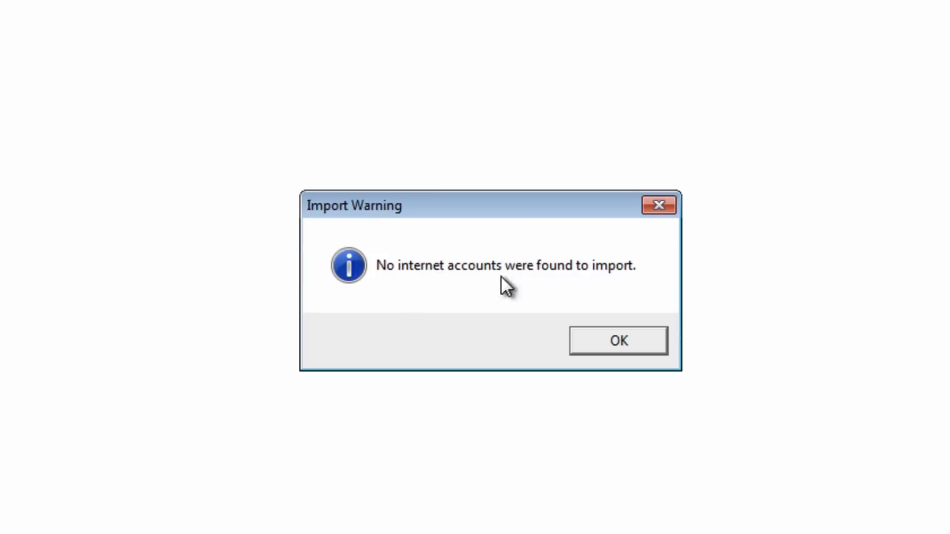
left_click(611, 341)
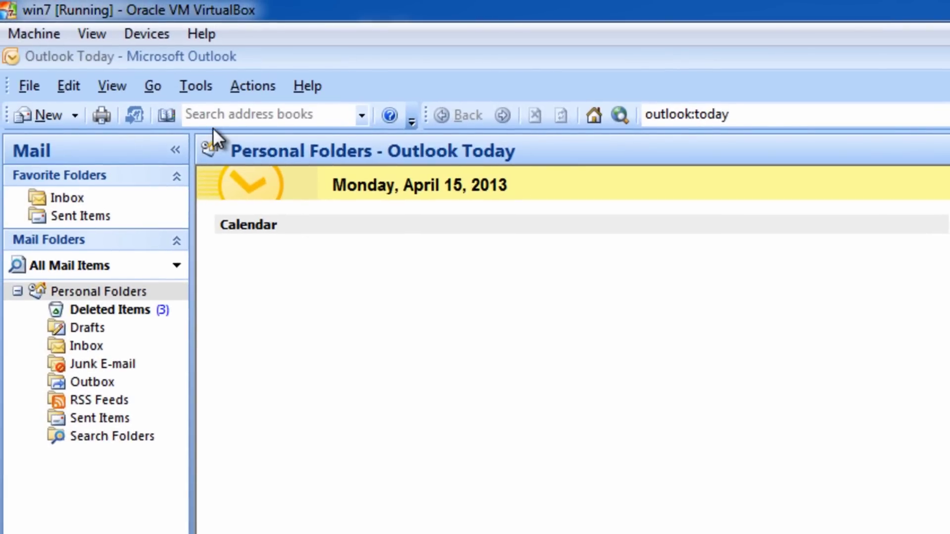
Step: Return the virtual machine to full screen and minimize Outlook to reach the Outlook Express folder on the desktop
key("Control_R+f")
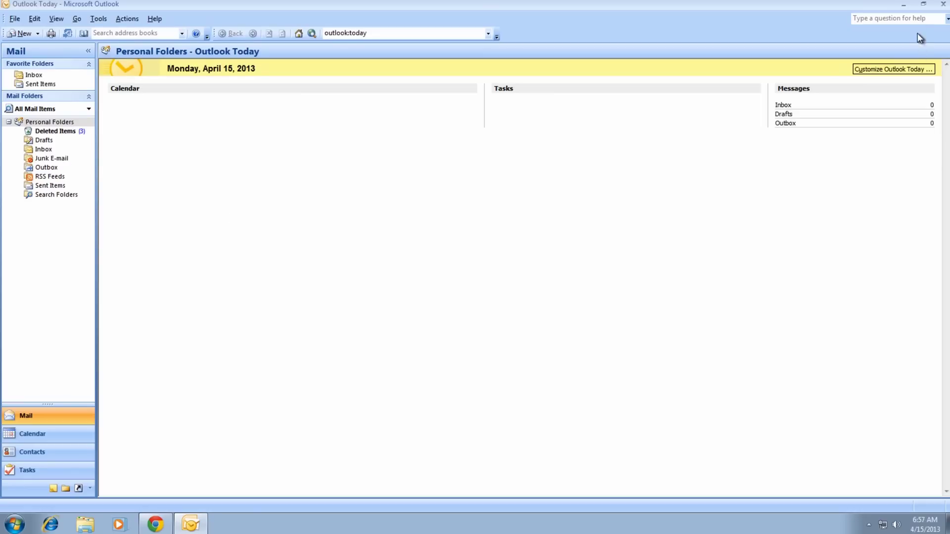
left_click(903, 5)
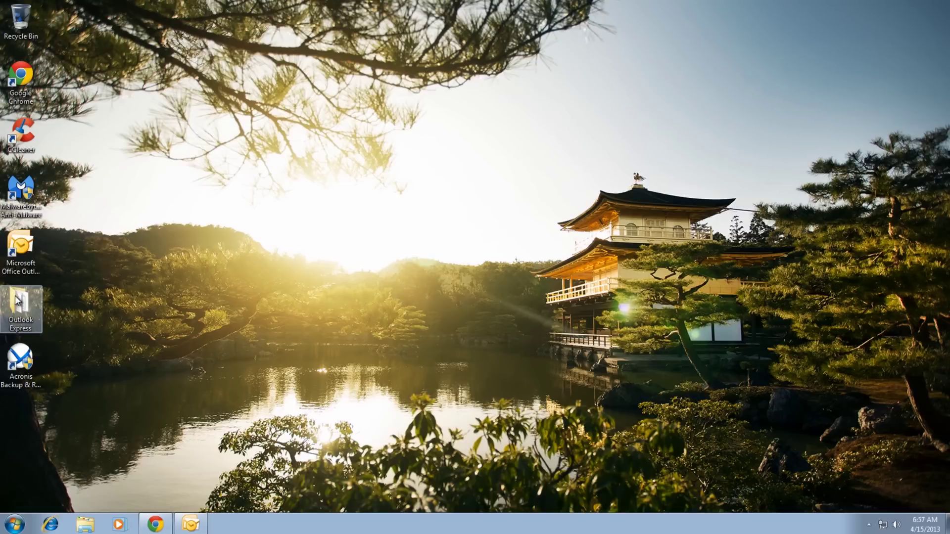
mouse_move(45, 309)
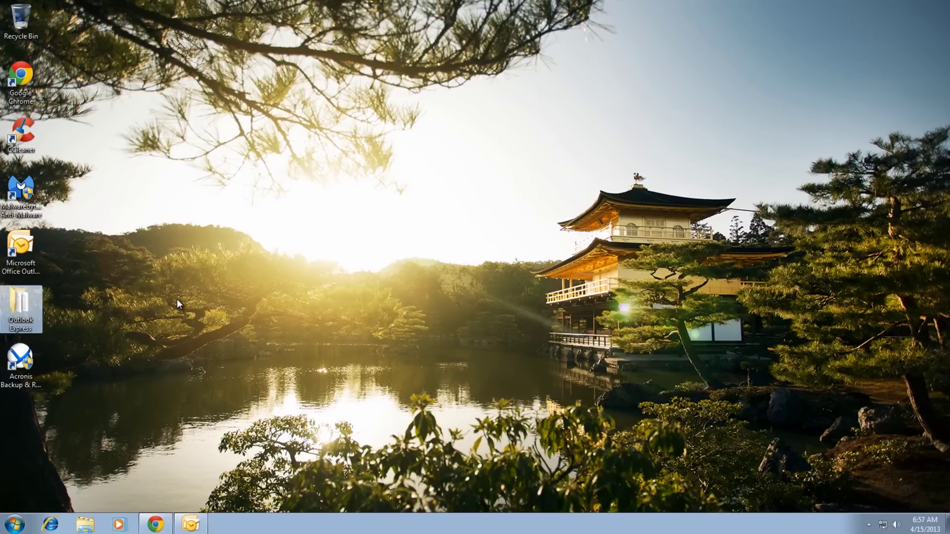
Step: Switch to Chrome, download and run the Windows Essentials 2012 installer, and install all of Windows Essentials
left_click(151, 525)
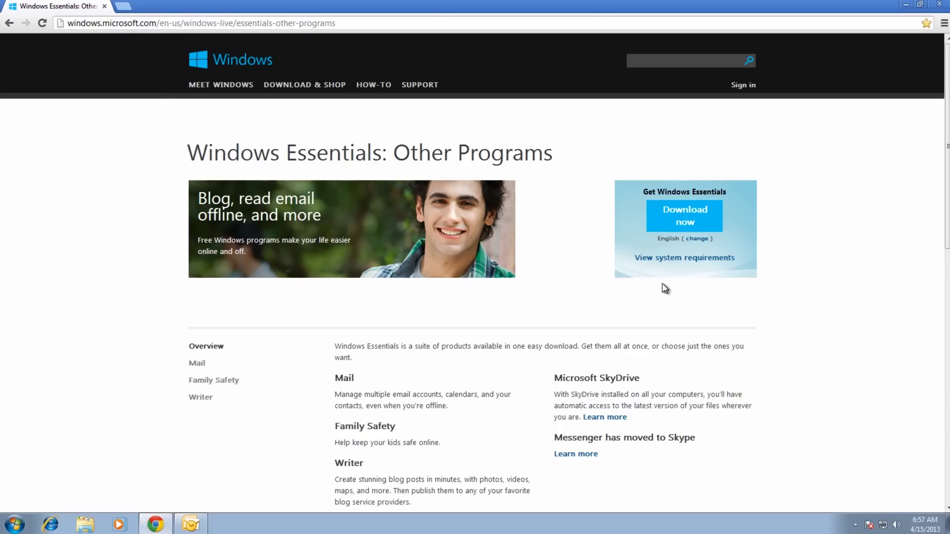
left_click(678, 218)
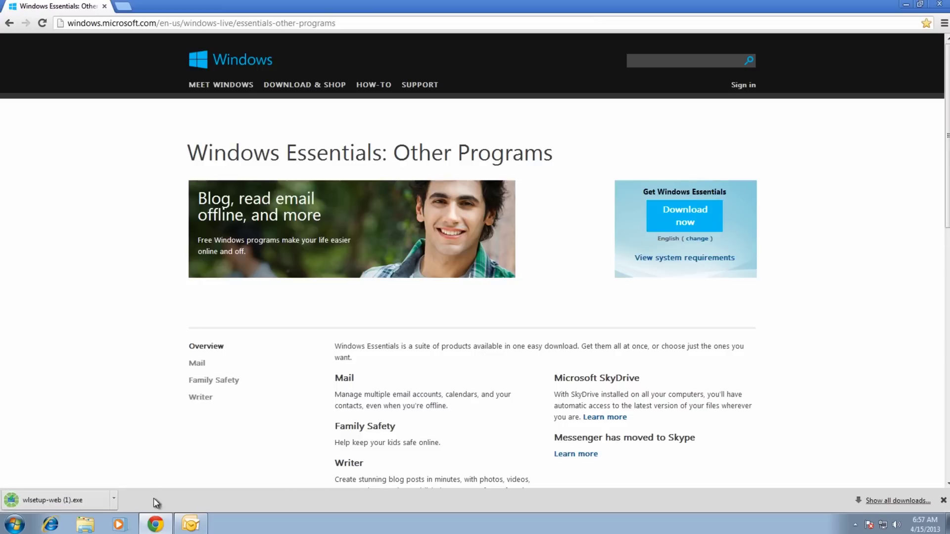
left_click(60, 501)
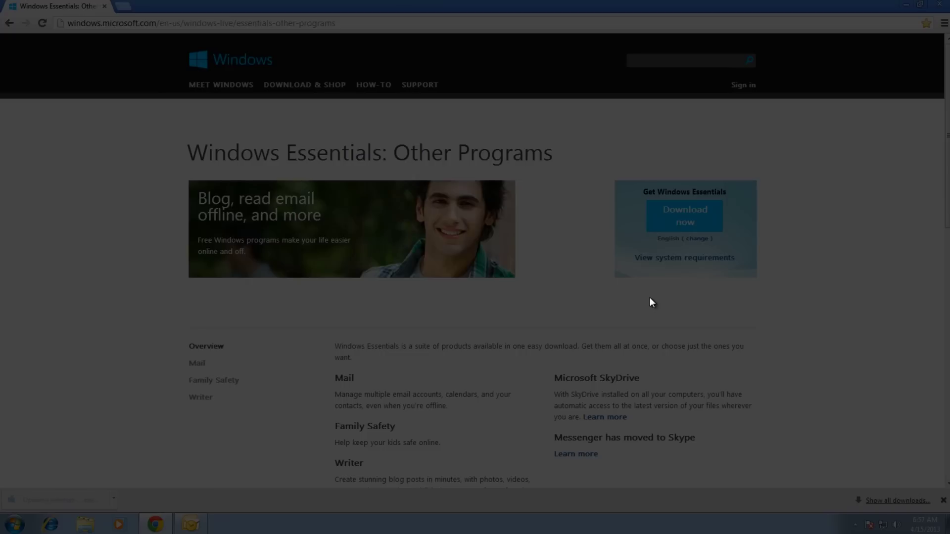
left_click(524, 272)
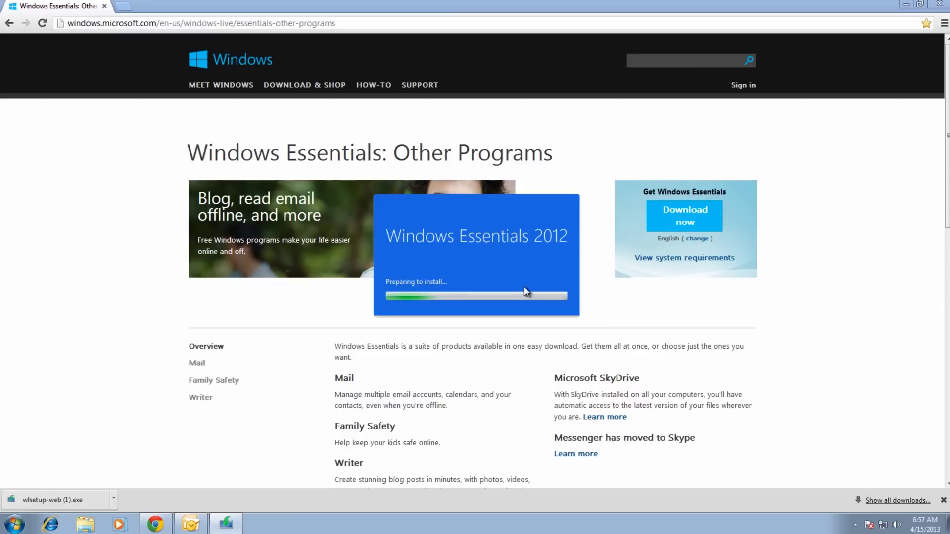
left_click(906, 7)
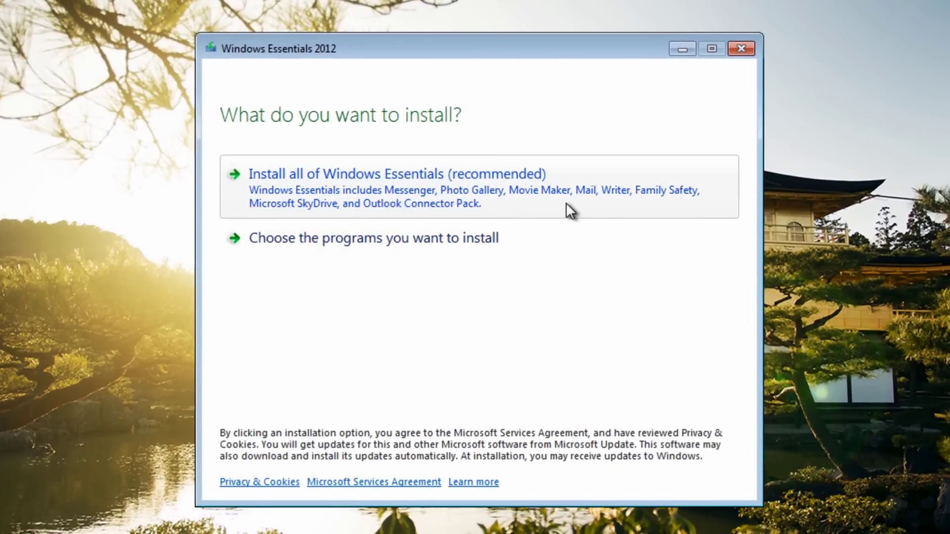
left_click(403, 202)
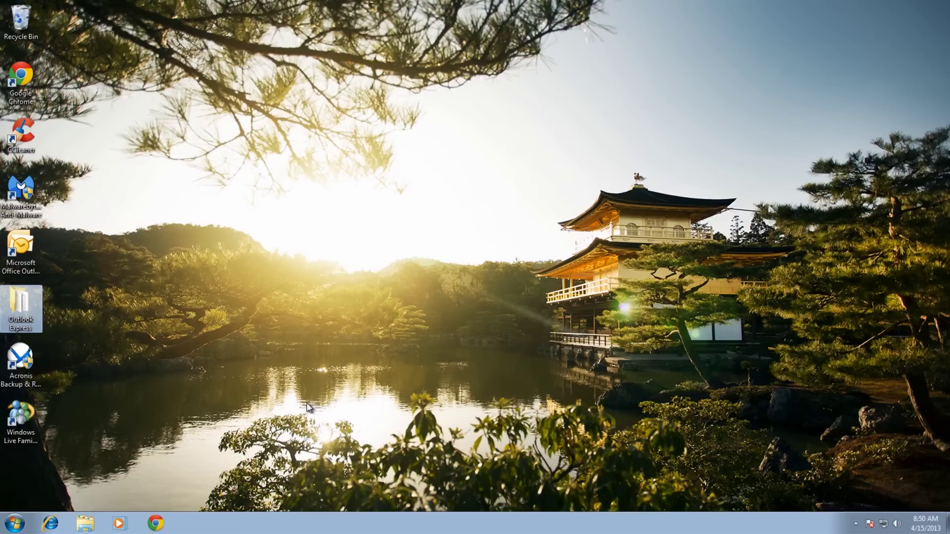
Step: Examine the .dbx mail files in the Outlook Express folder on the desktop and close the folder
mouse_move(26, 311)
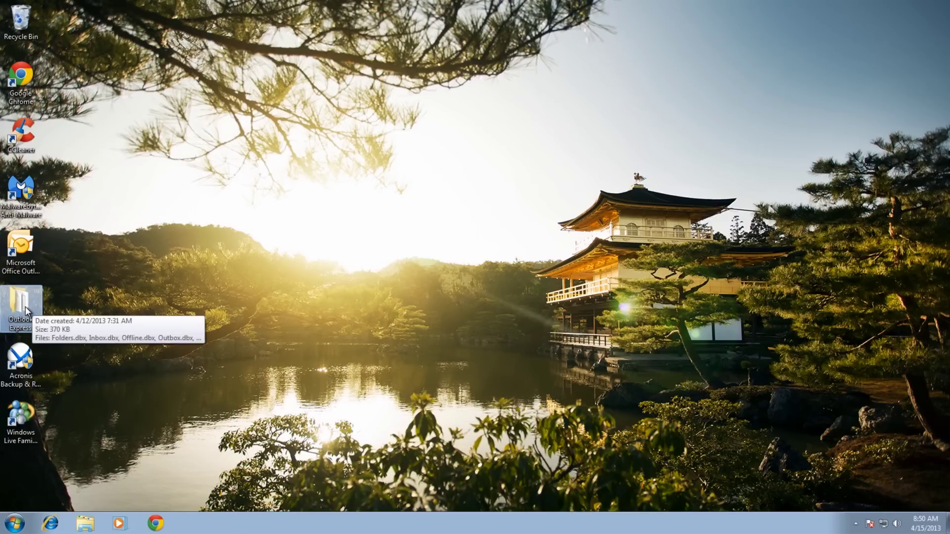
double_click(26, 311)
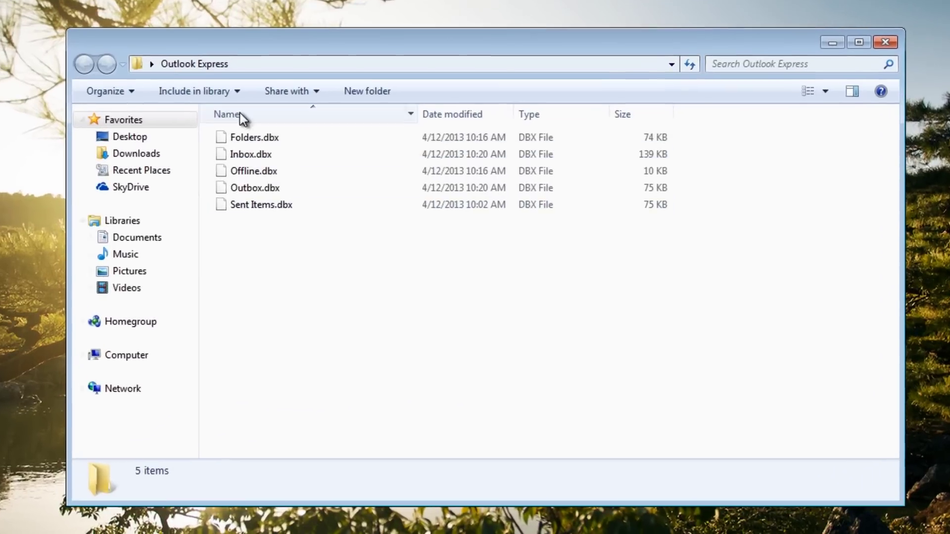
mouse_move(248, 194)
mouse_move(279, 206)
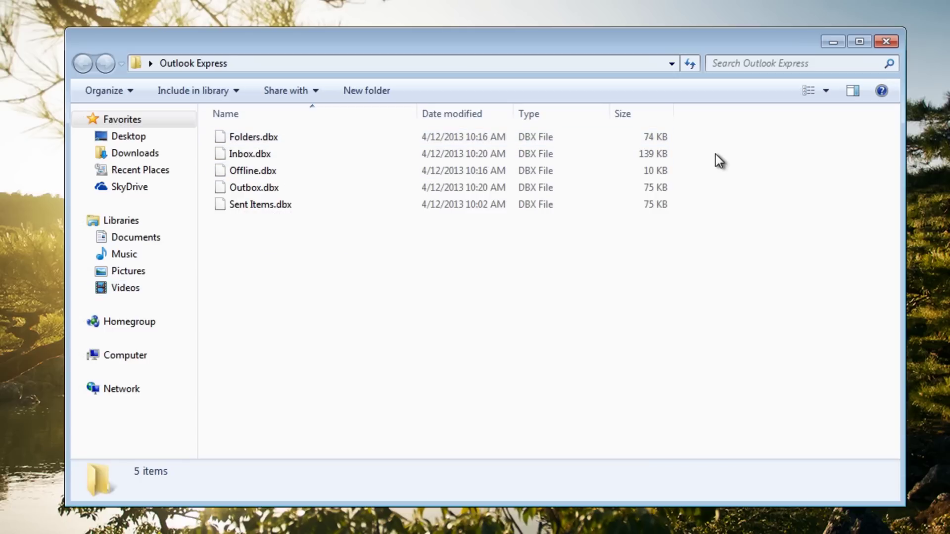
left_click(885, 41)
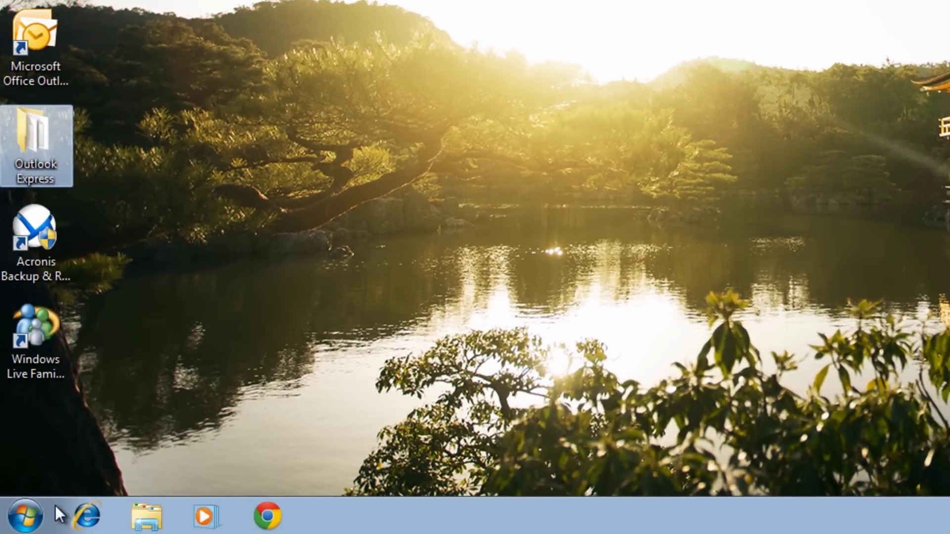
Step: Launch Windows Live Mail from the list of installed programs
left_click(22, 517)
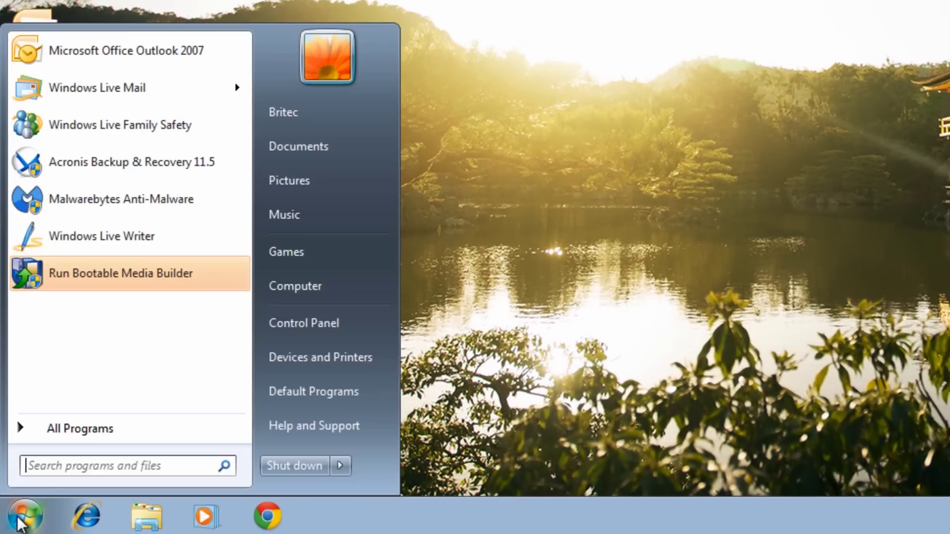
left_click(82, 429)
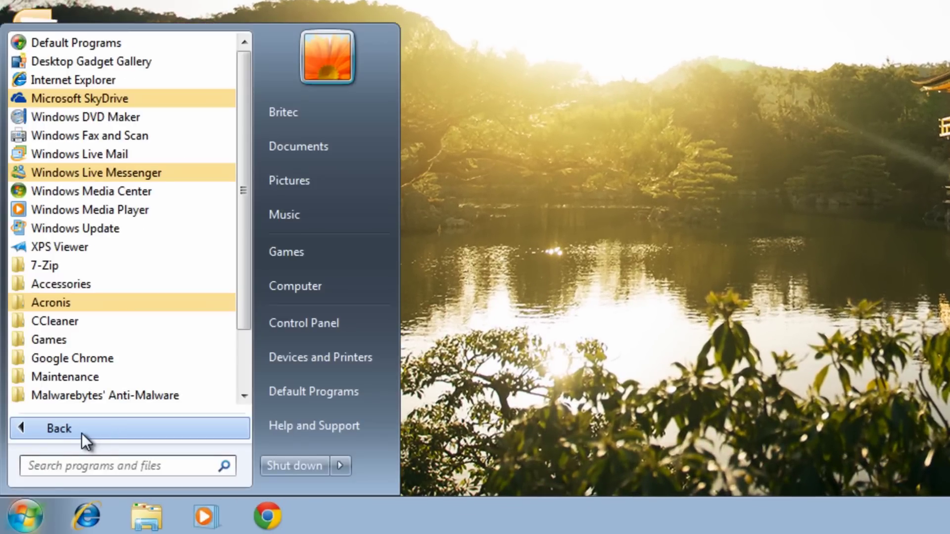
left_click(82, 153)
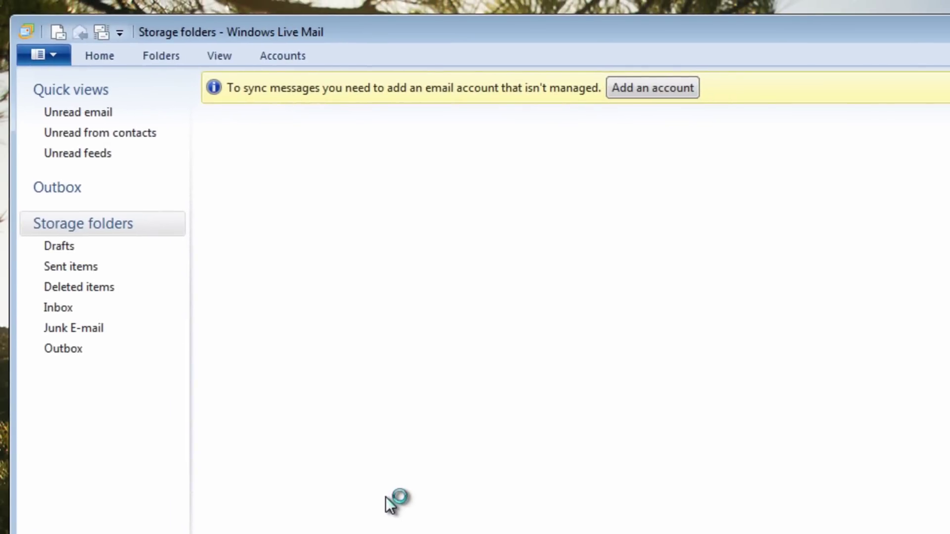
Step: Import all message folders in Microsoft Outlook Express 6 format from the Outlook Express folder on the desktop
left_click(57, 56)
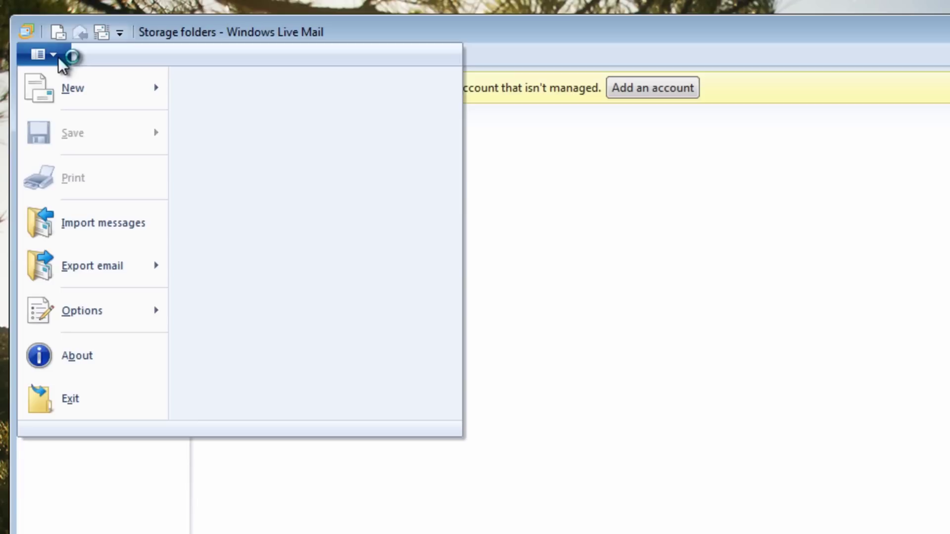
left_click(101, 233)
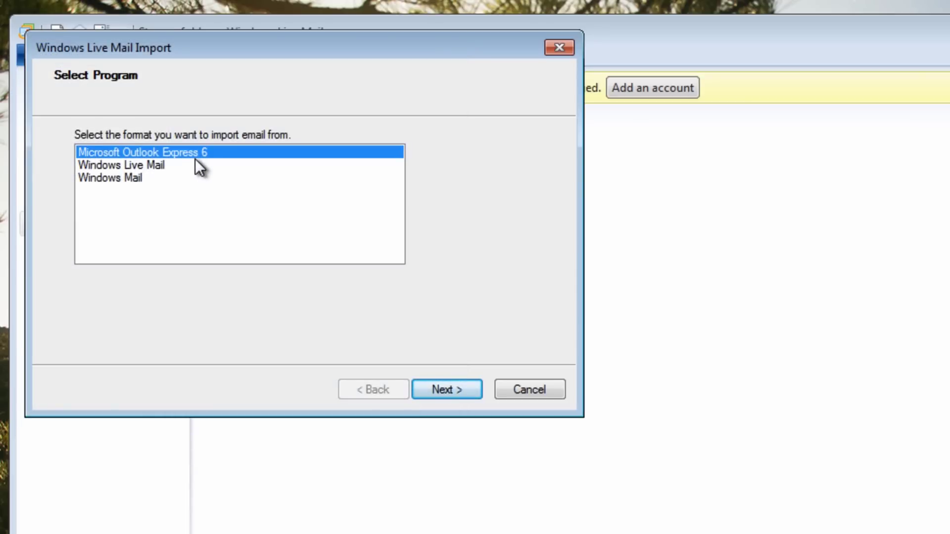
left_click(443, 394)
left_click(416, 187)
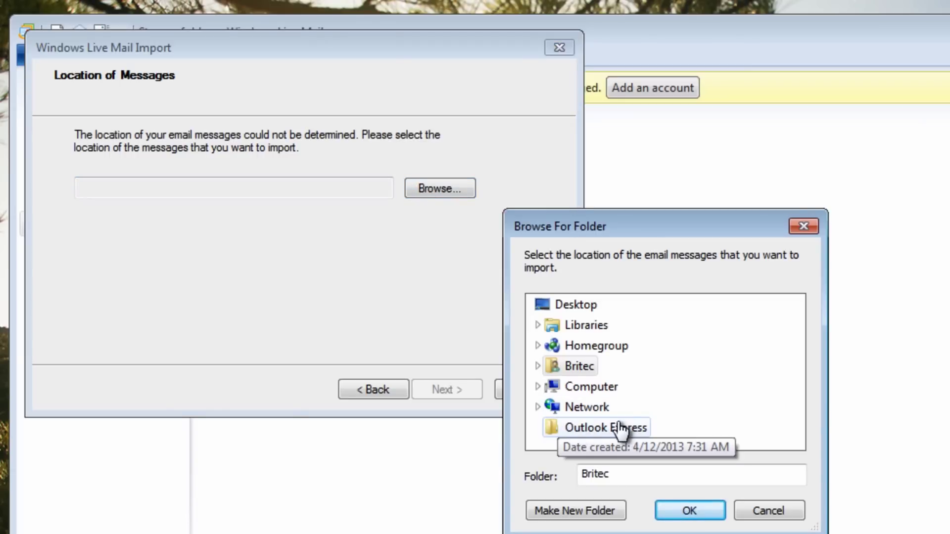
left_click(599, 429)
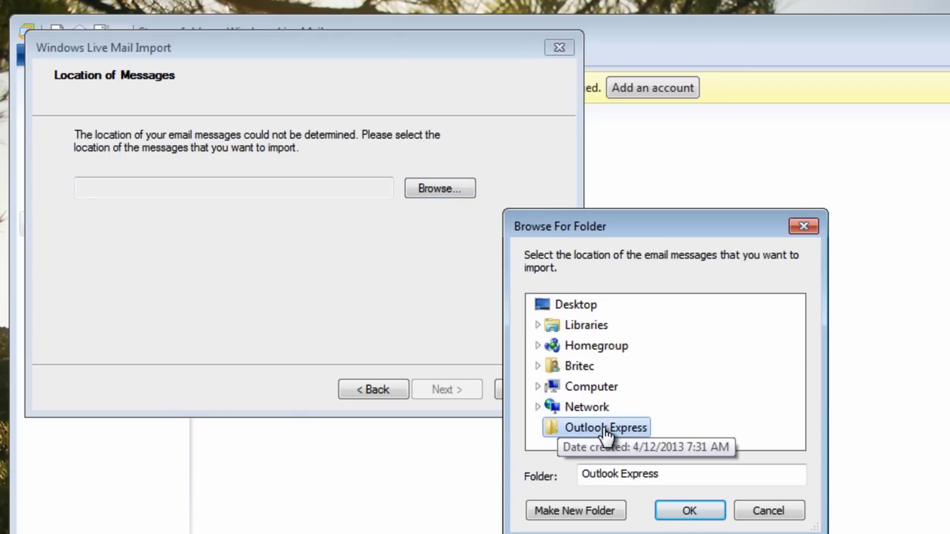
left_click(694, 506)
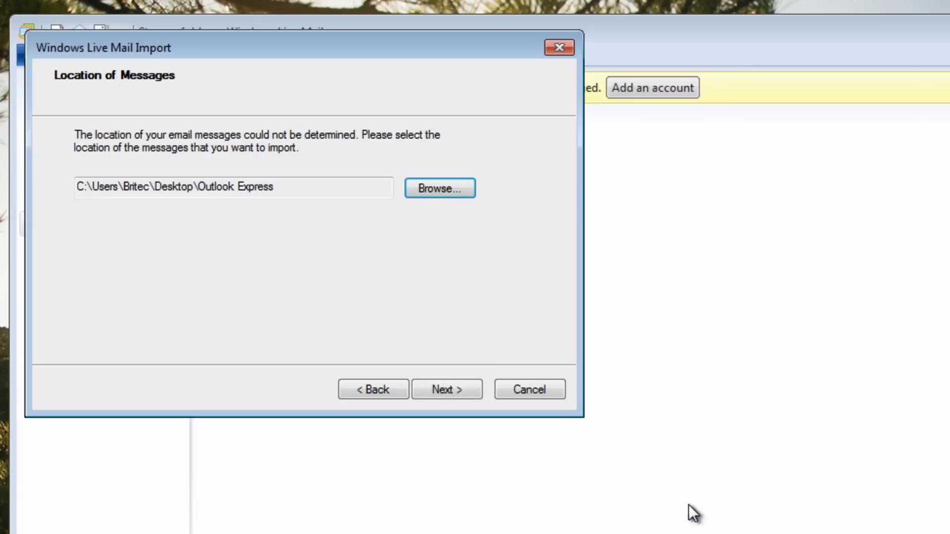
left_click(444, 388)
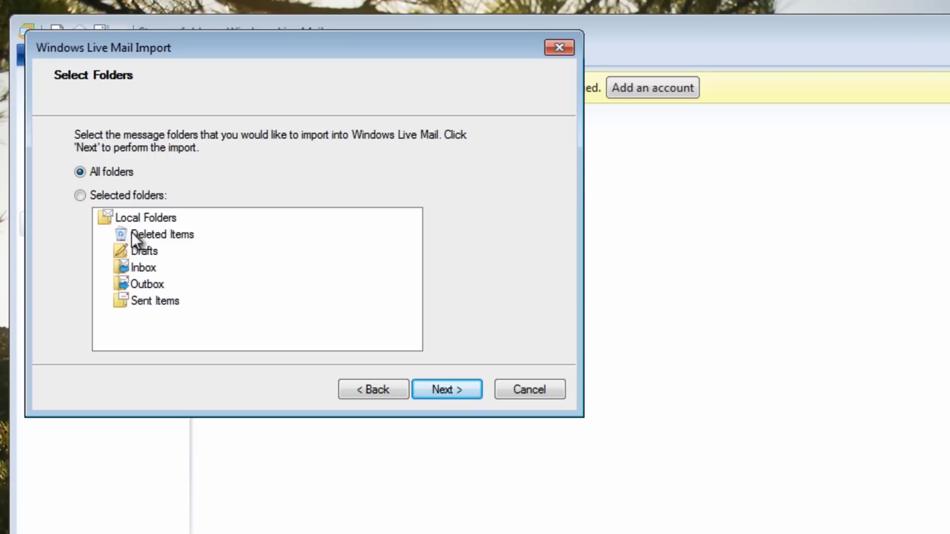
left_click(439, 386)
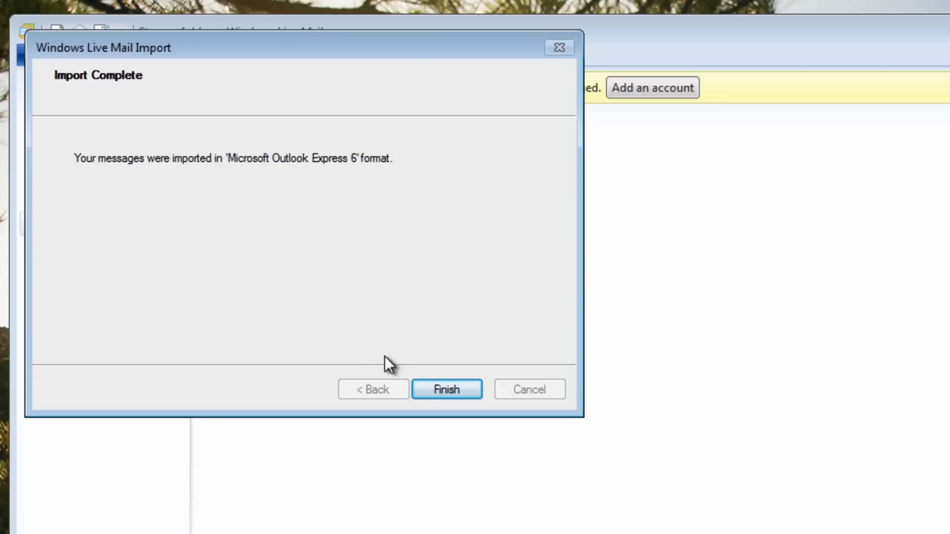
left_click(453, 393)
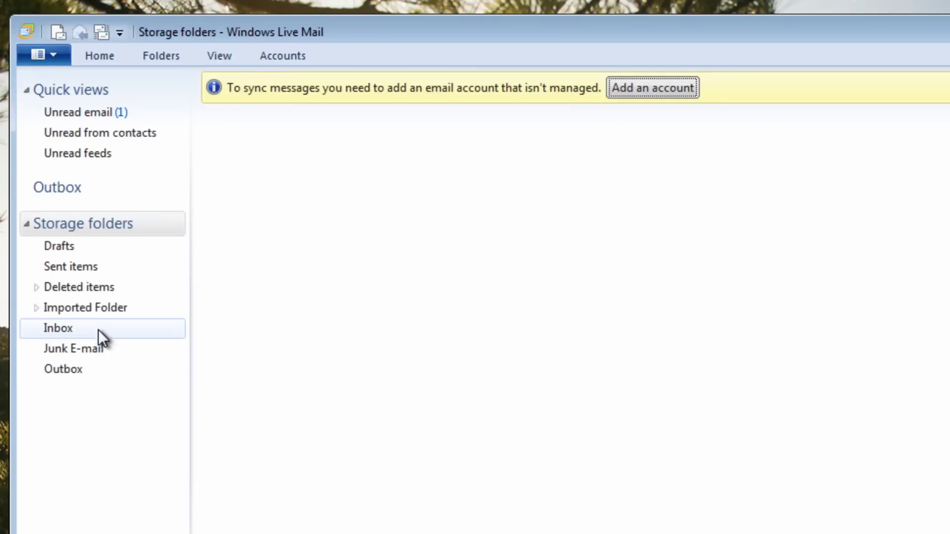
Step: Expand Imported Folder and its Local Folders subfolder to check the imported mail folders
left_click(94, 309)
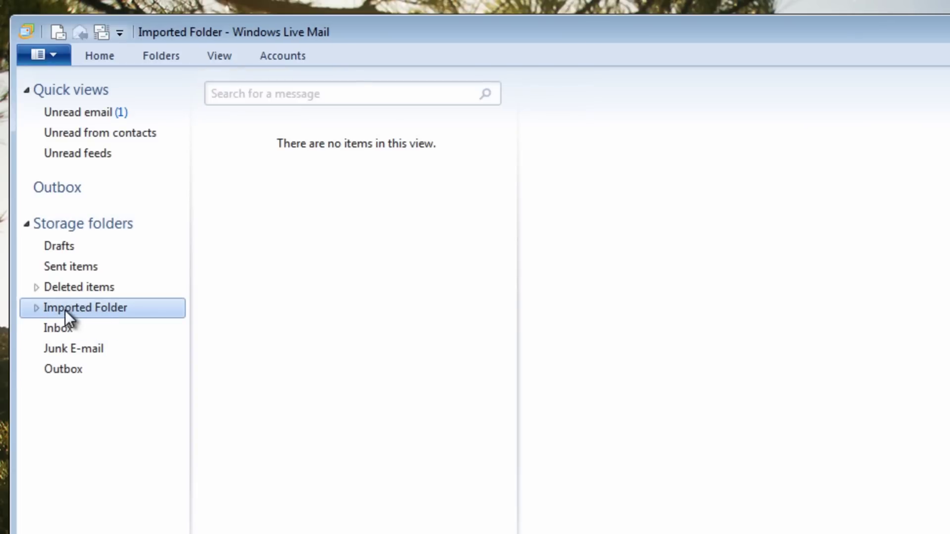
left_click(36, 308)
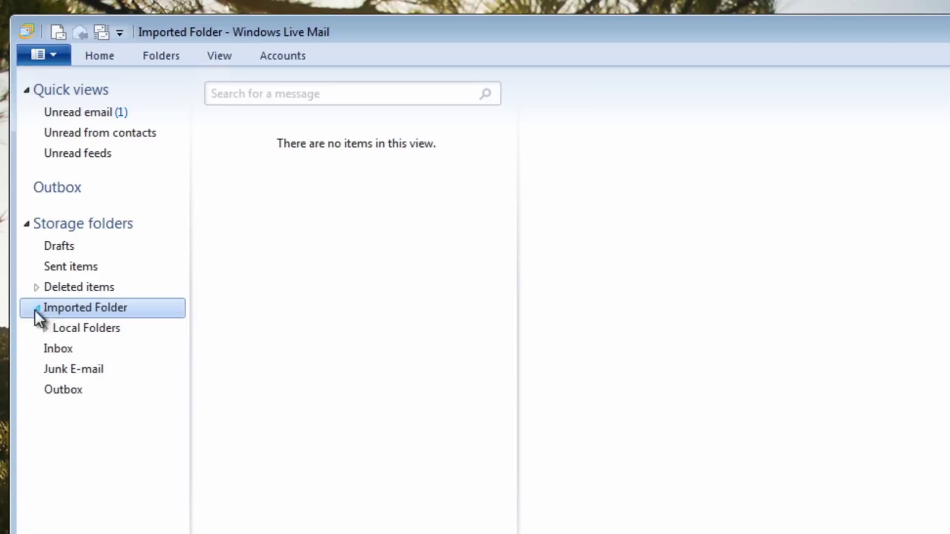
left_click(76, 328)
left_click(45, 328)
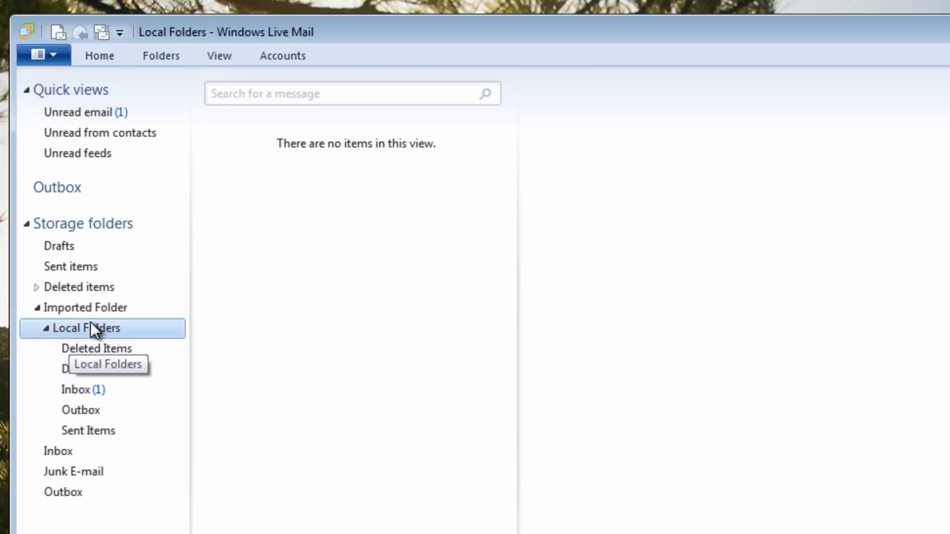
left_click(85, 307)
right_click(84, 306)
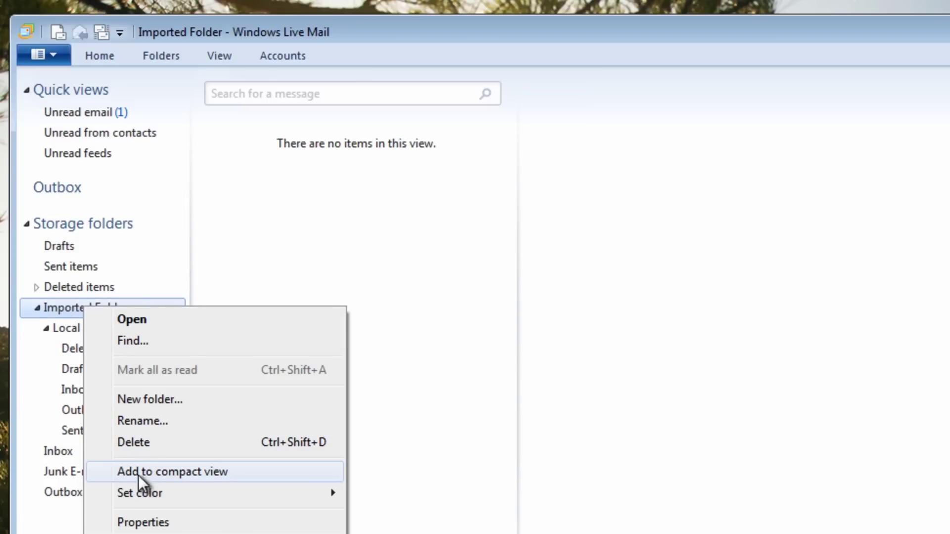
left_click(477, 413)
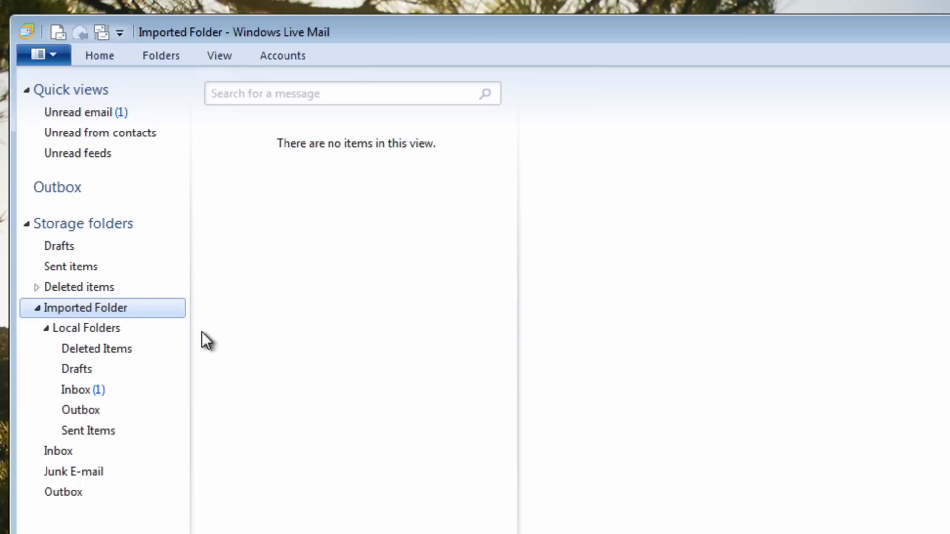
Step: Export the email messages from all folders in Microsoft Exchange format using the Outlook profile
left_click(51, 53)
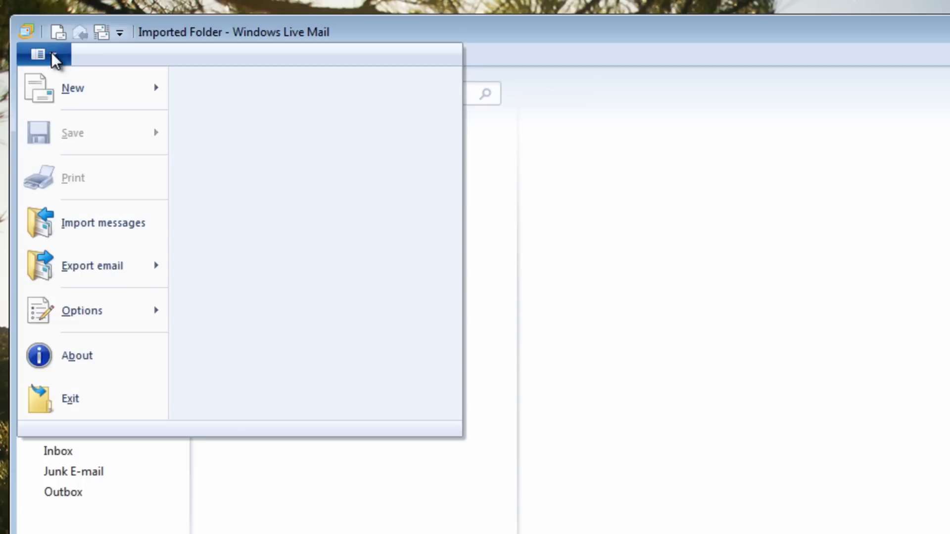
mouse_move(66, 269)
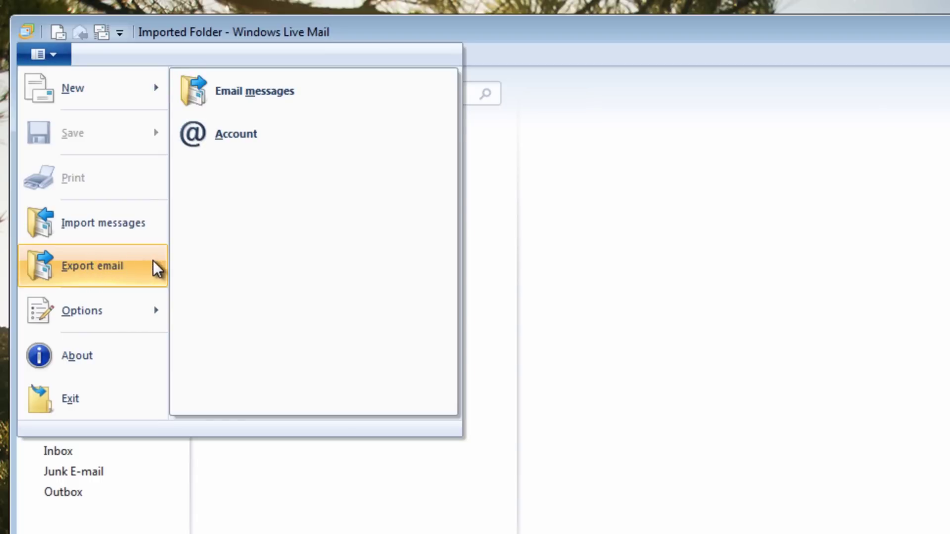
left_click(215, 97)
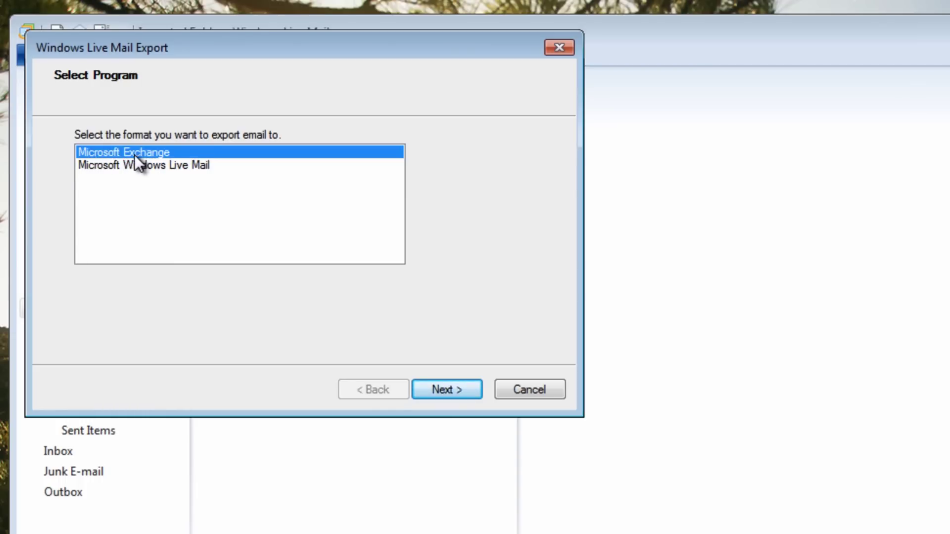
left_click(455, 388)
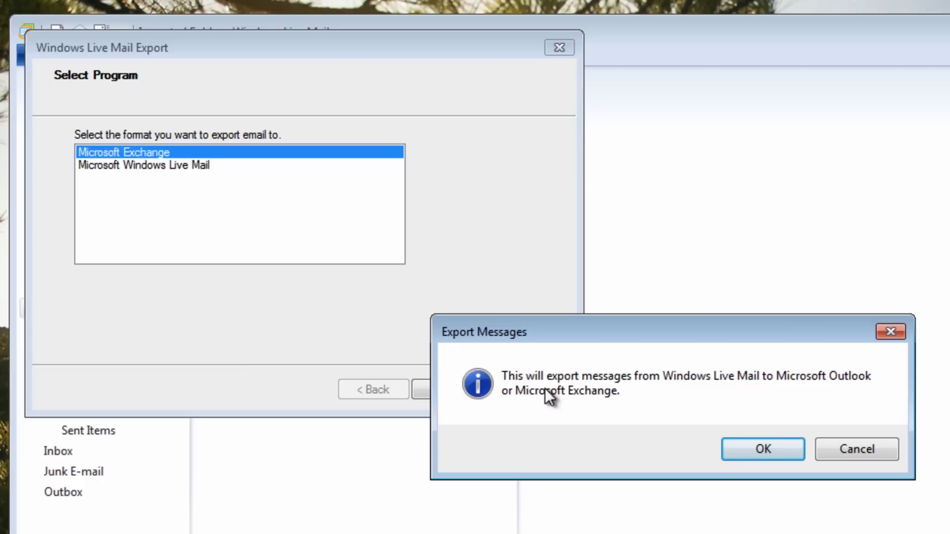
left_click(764, 450)
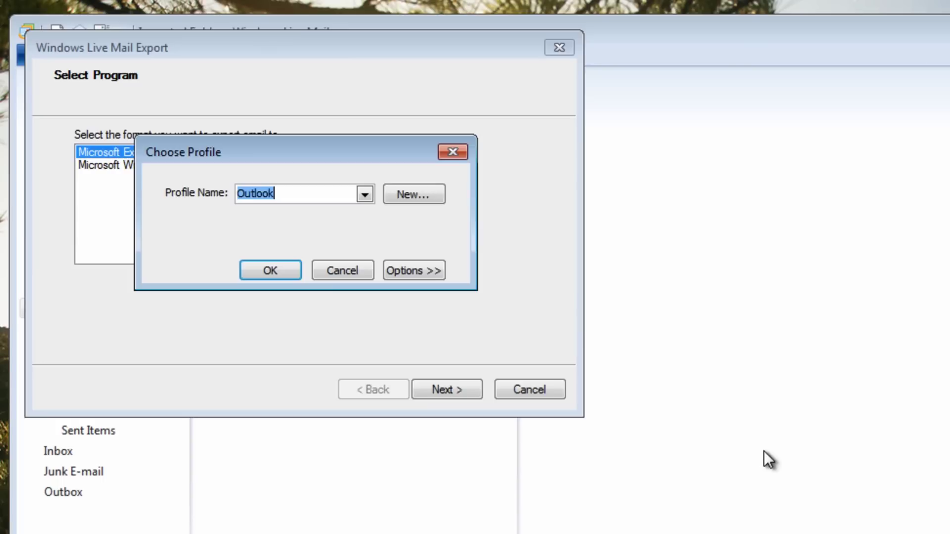
left_click(284, 193)
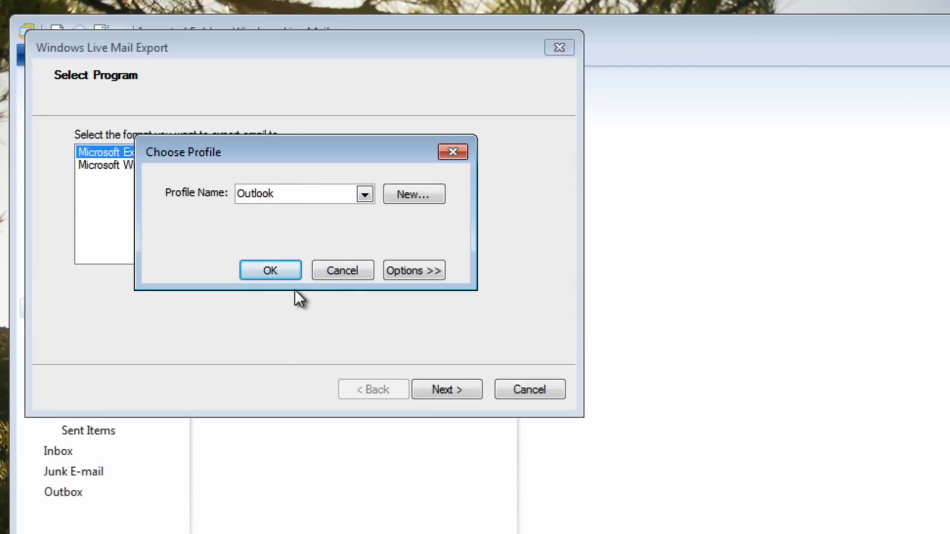
left_click(269, 269)
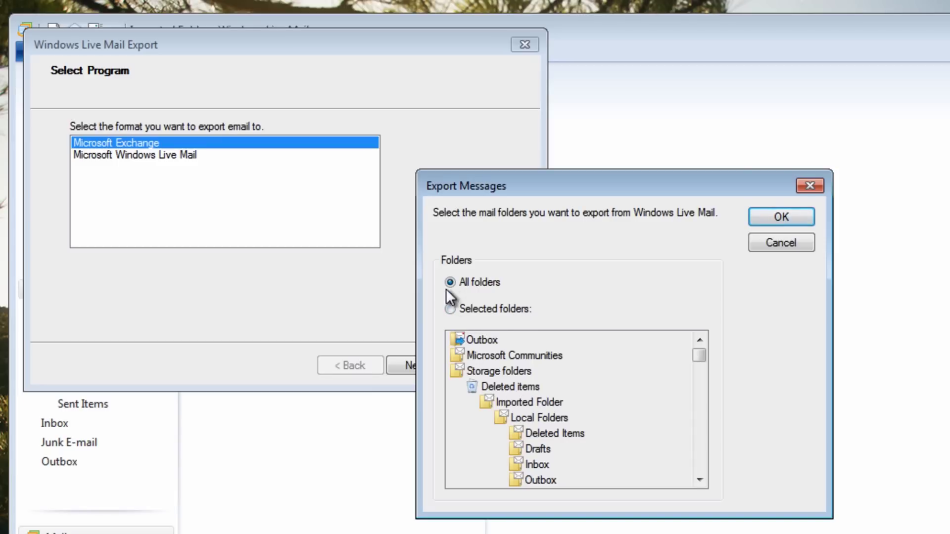
left_click(783, 215)
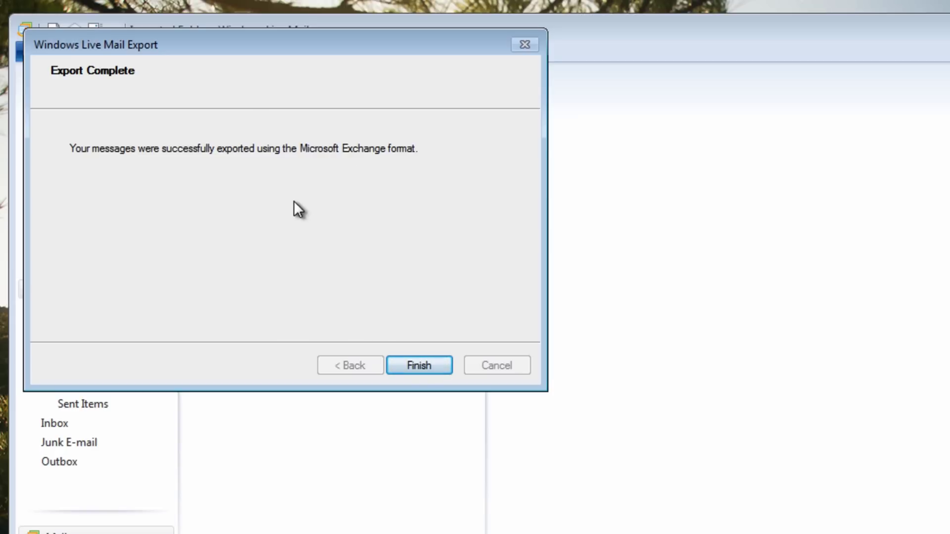
left_click(416, 364)
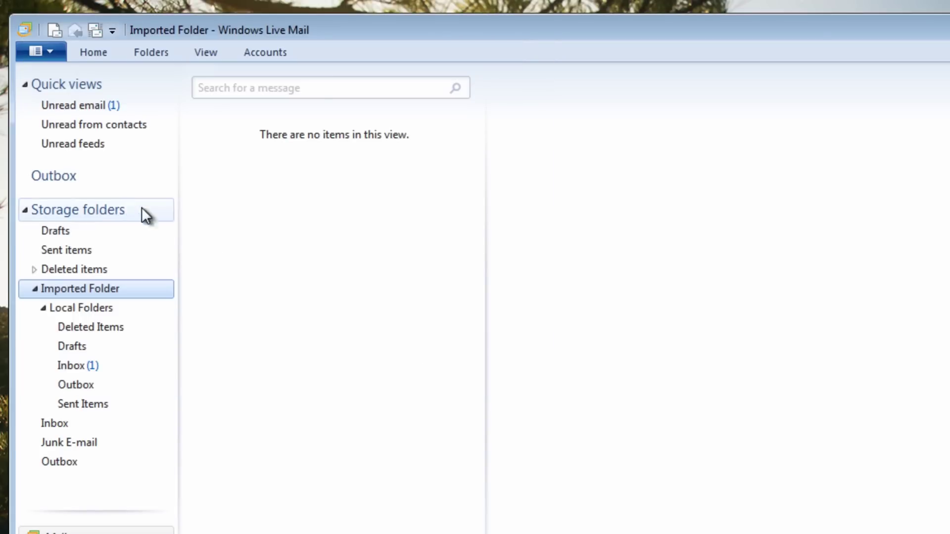
Step: Start an export of the email messages in Microsoft Windows Live Mail format
left_click(42, 51)
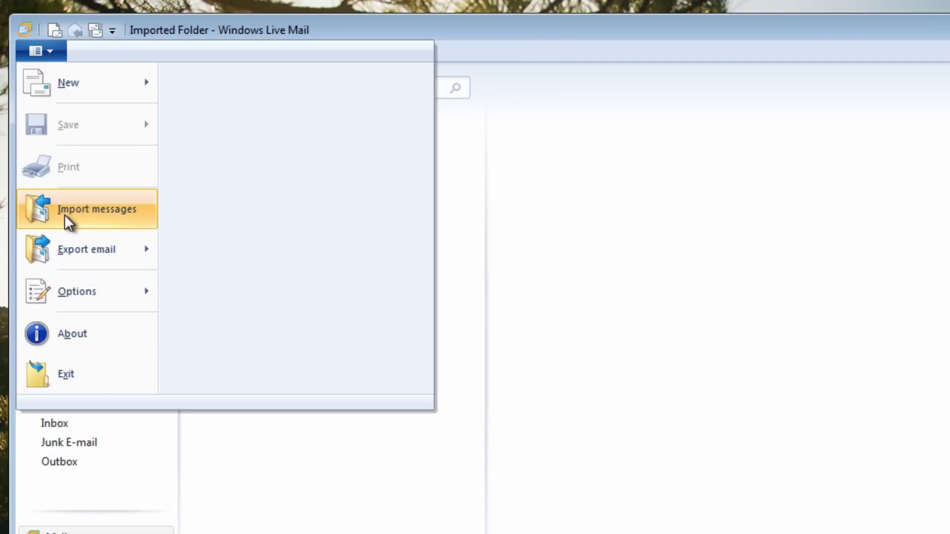
mouse_move(72, 252)
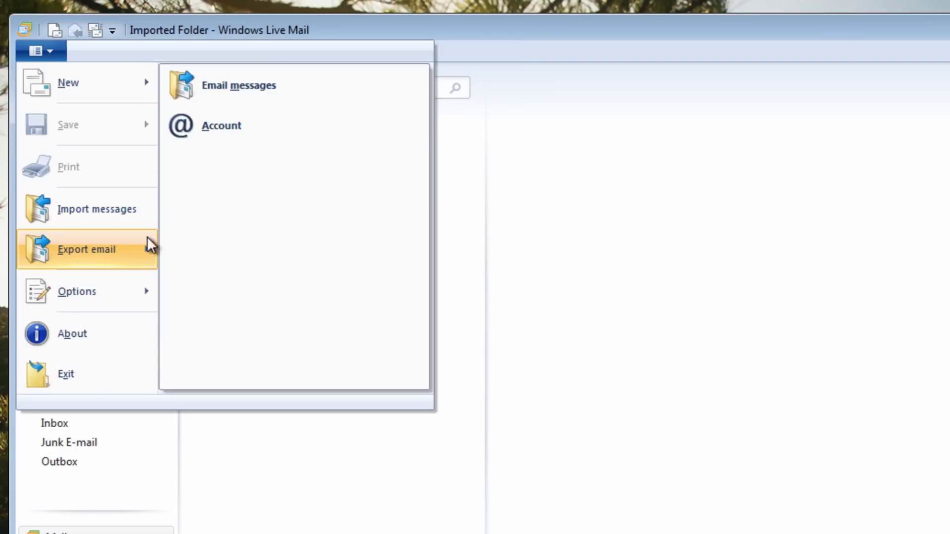
left_click(242, 84)
left_click(137, 155)
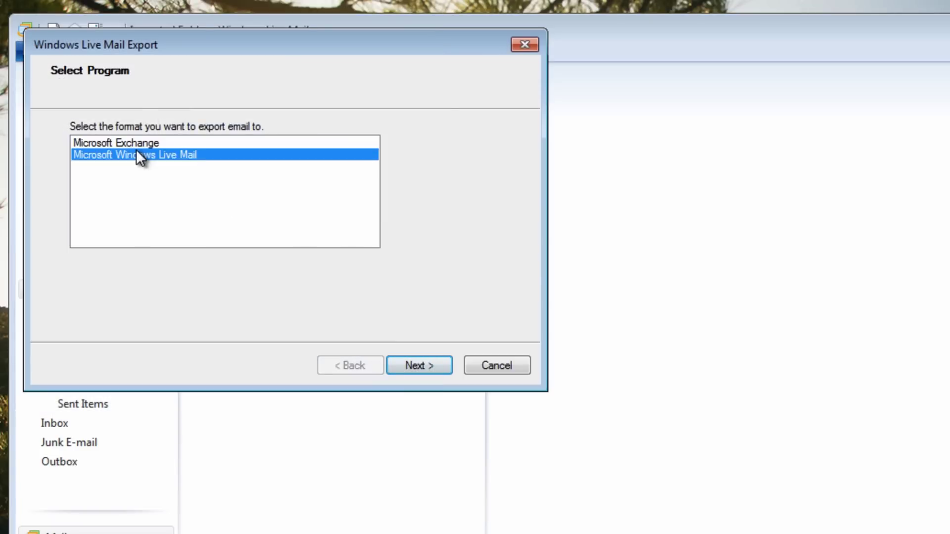
left_click(438, 369)
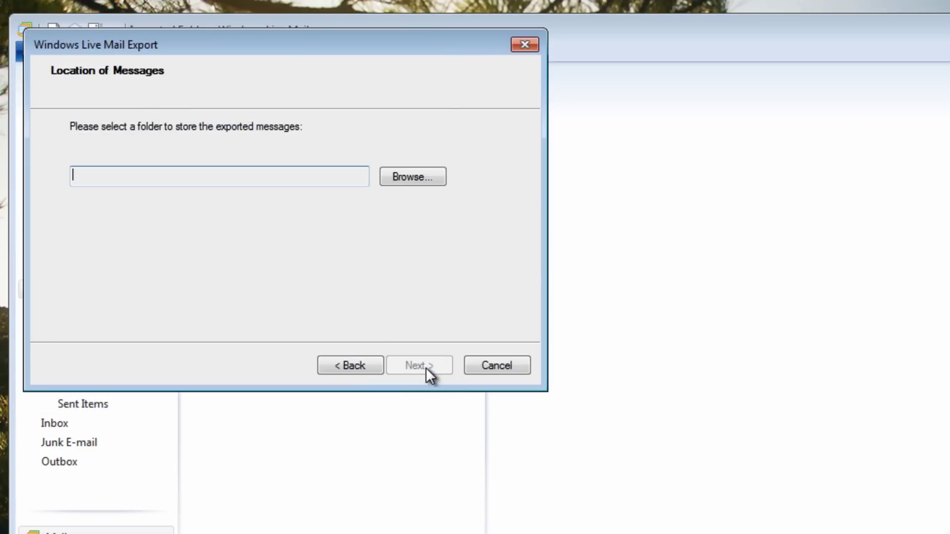
Step: Create a folder named Live mail on the desktop and choose it as the location for the exported messages
left_click(405, 173)
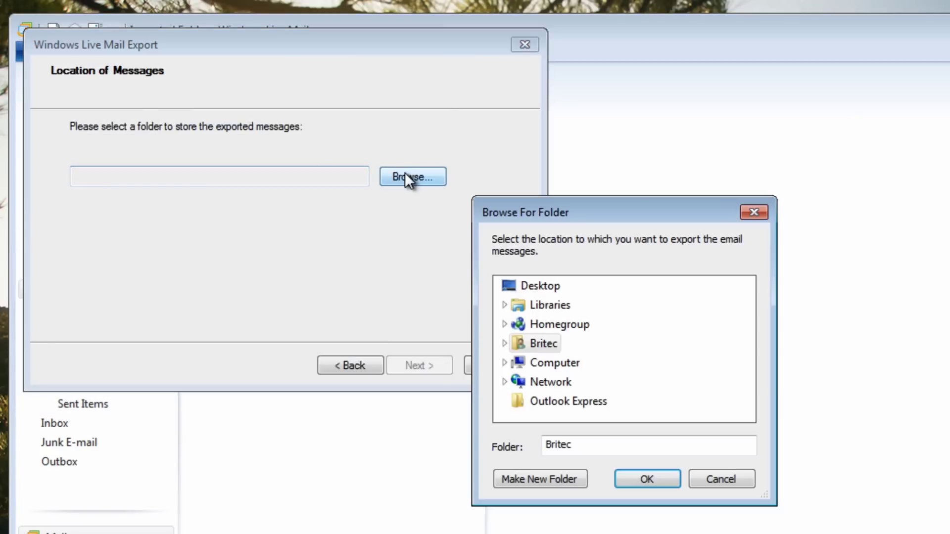
left_click(542, 403)
left_click(541, 286)
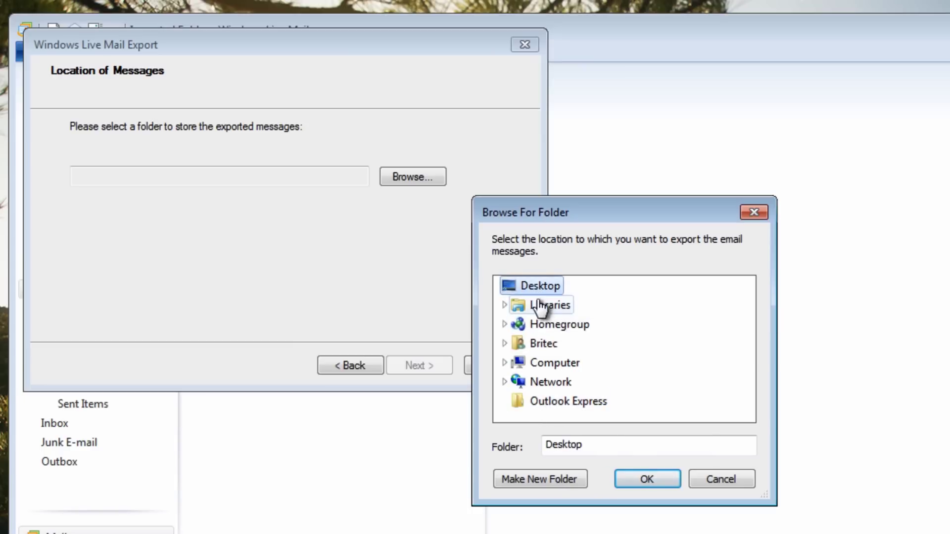
left_click(541, 481)
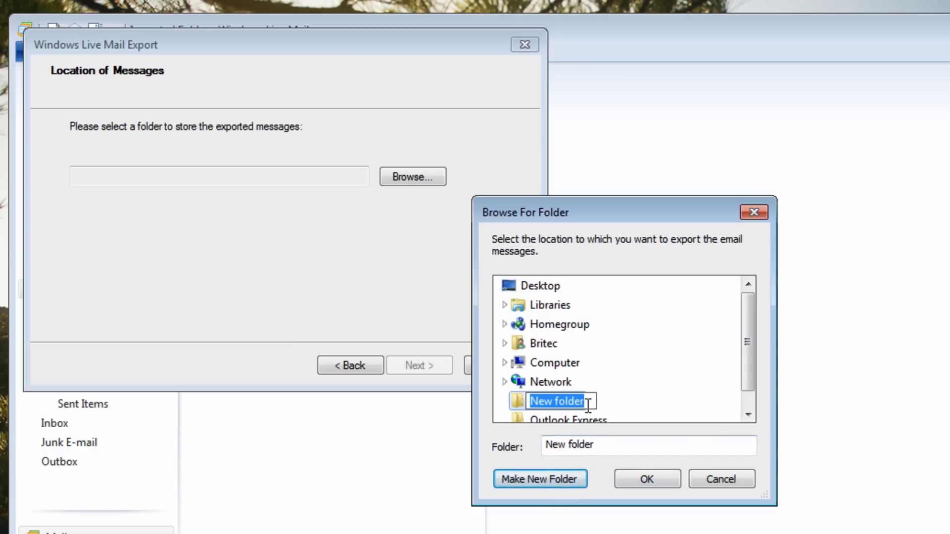
type("Live")
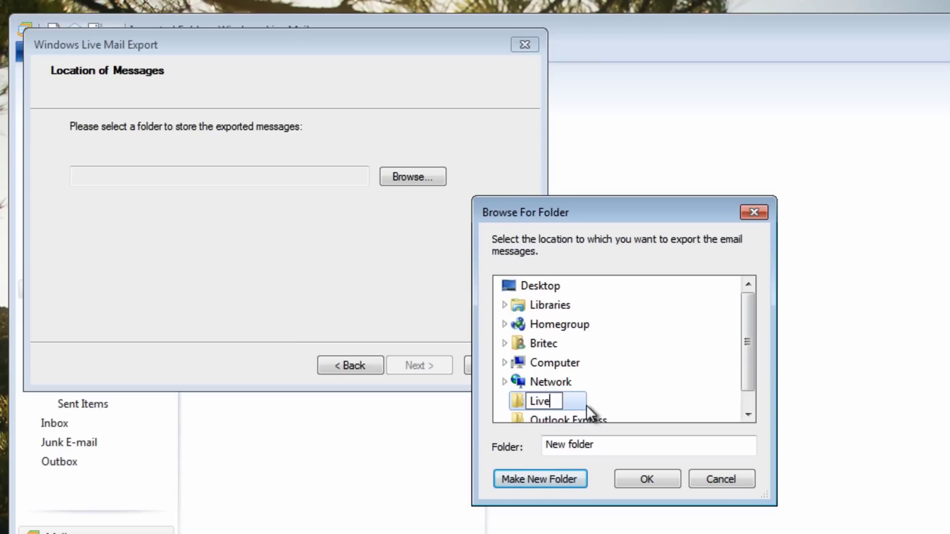
type(" mail")
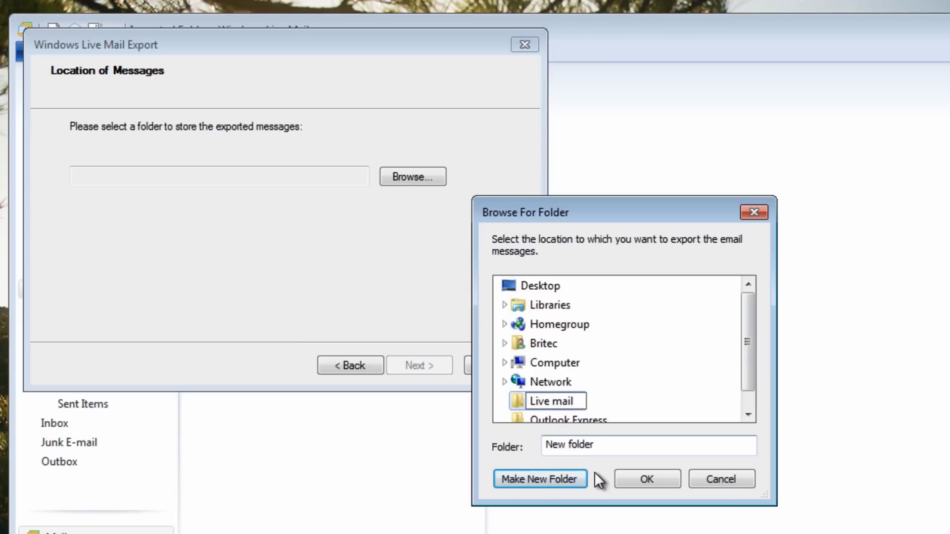
key("Return")
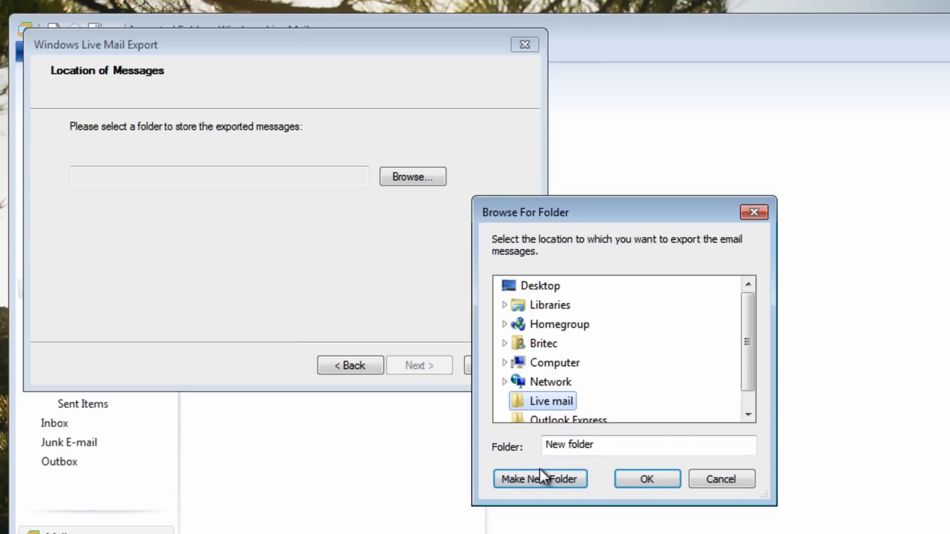
left_click(660, 485)
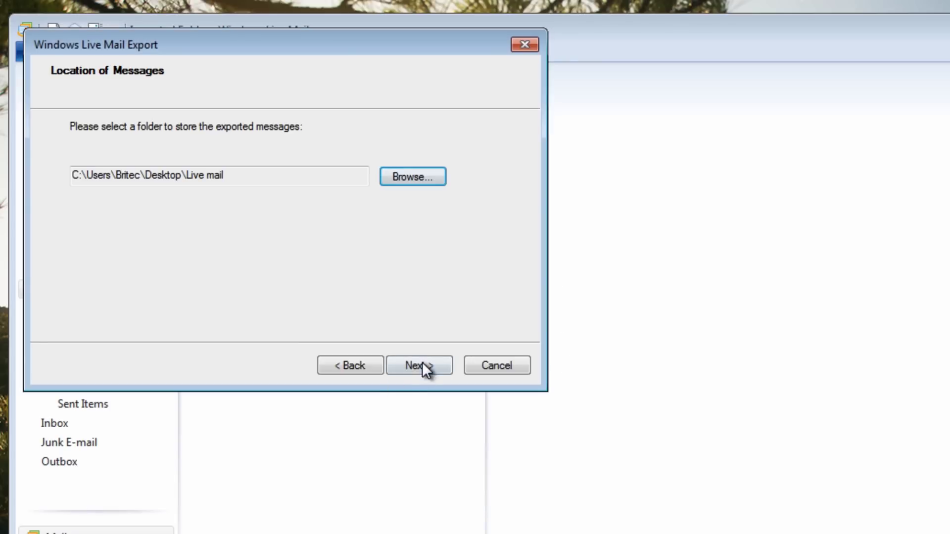
Step: Export all message folders to the Live mail folder, finish the export, and close the window showing that folder
left_click(422, 366)
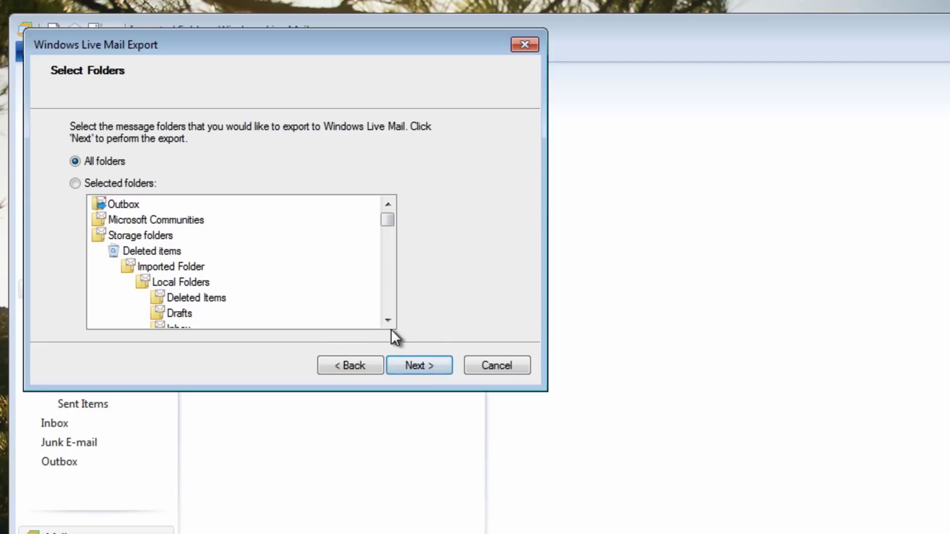
left_click(407, 367)
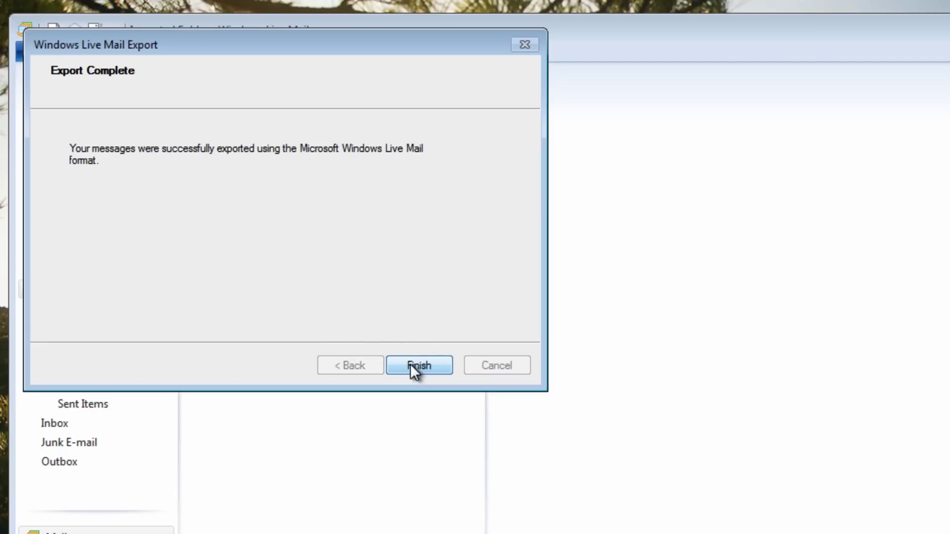
left_click(411, 366)
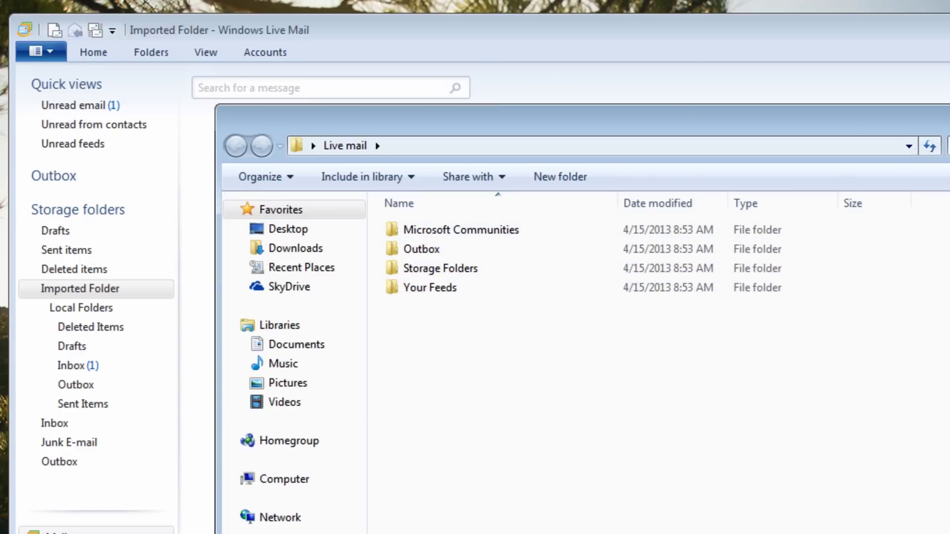
key("alt+F4")
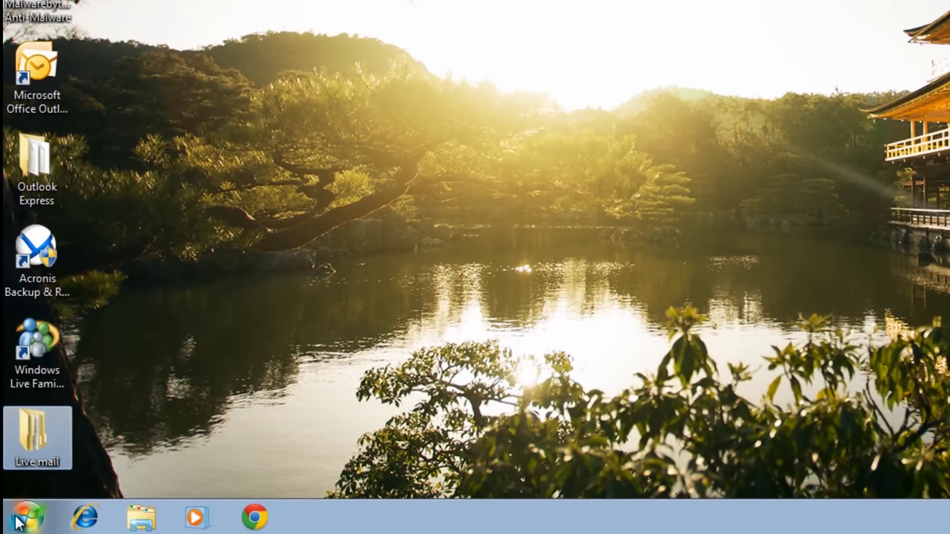
Step: Browse to the Outlook data folder at C:\Users\Britec\AppData\Local\Microsoft\Outlook
left_click(17, 522)
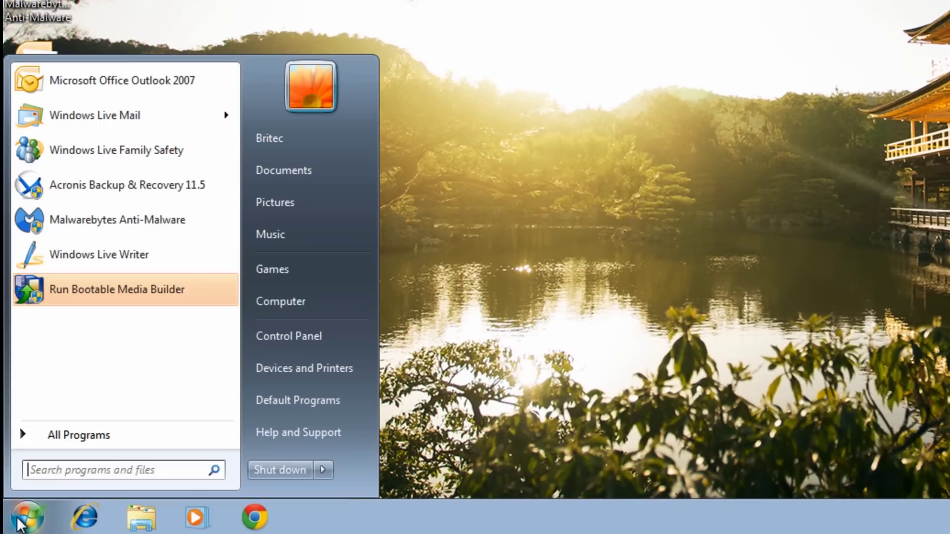
left_click(310, 303)
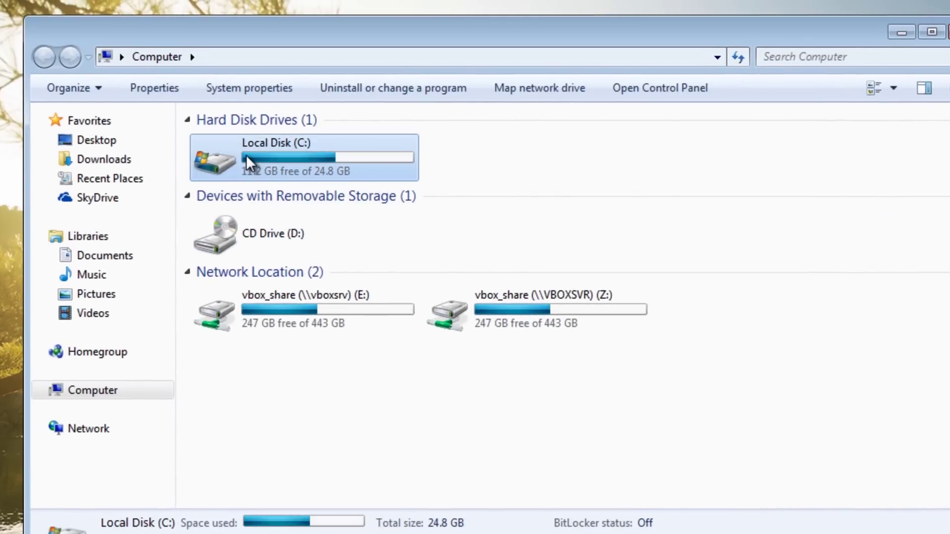
double_click(275, 142)
double_click(226, 219)
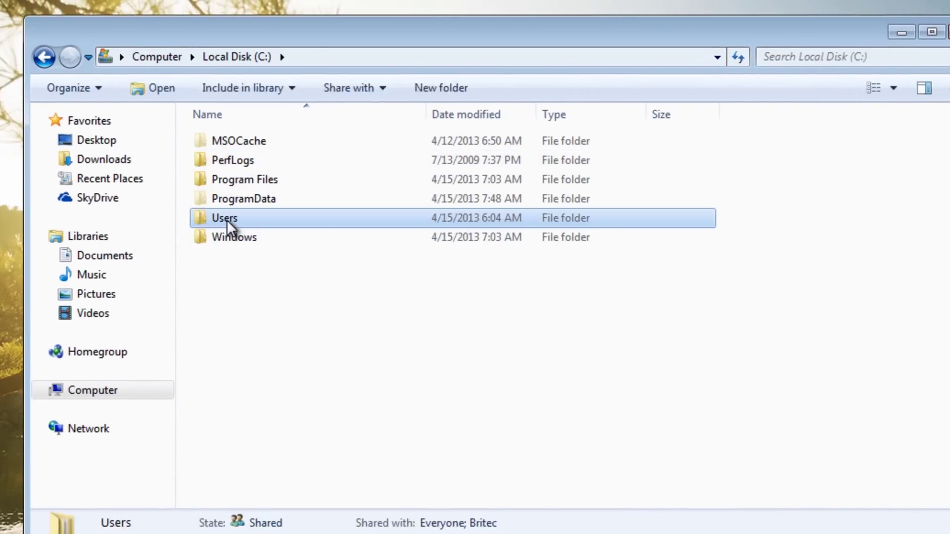
double_click(230, 162)
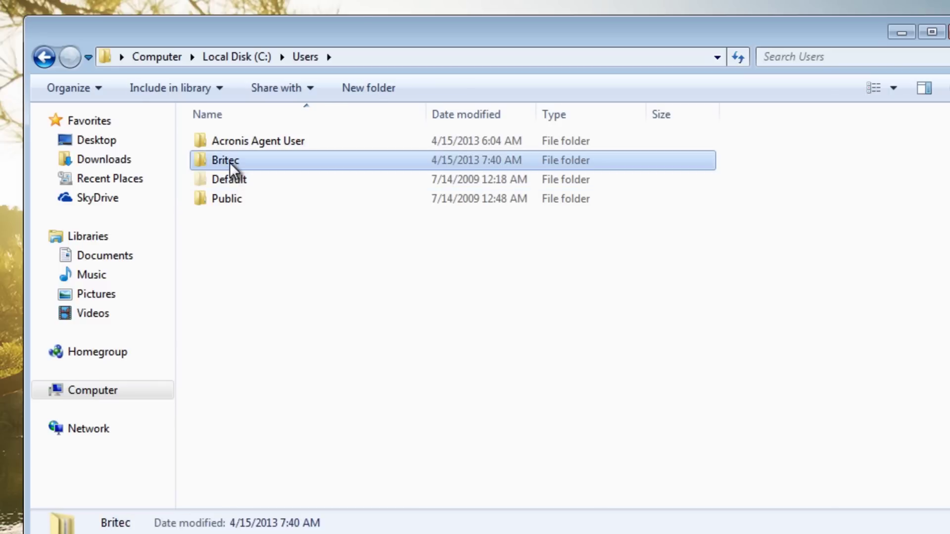
left_click(228, 141)
double_click(229, 140)
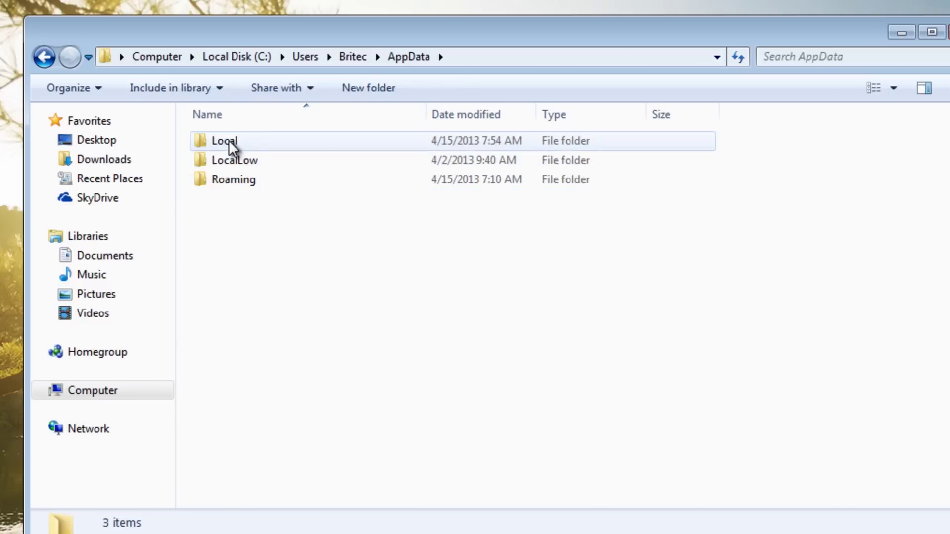
double_click(229, 142)
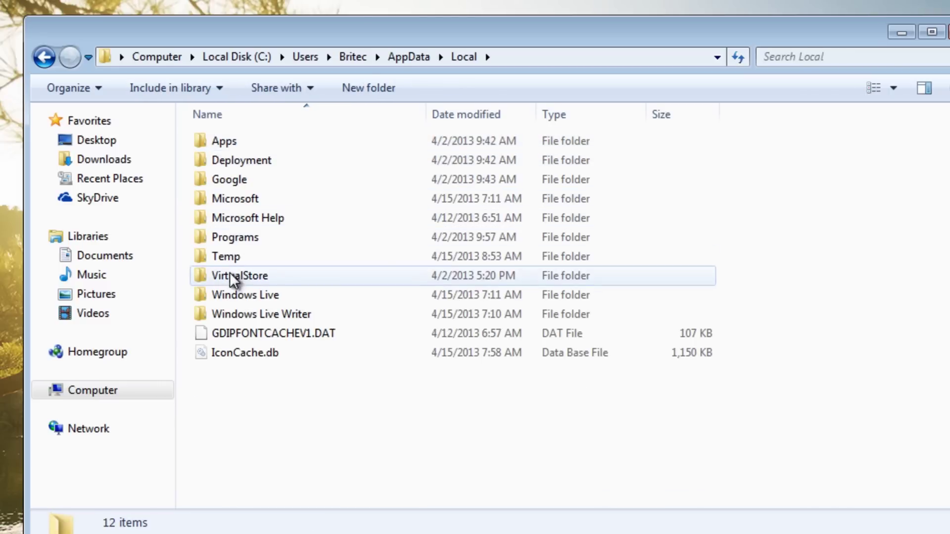
double_click(221, 200)
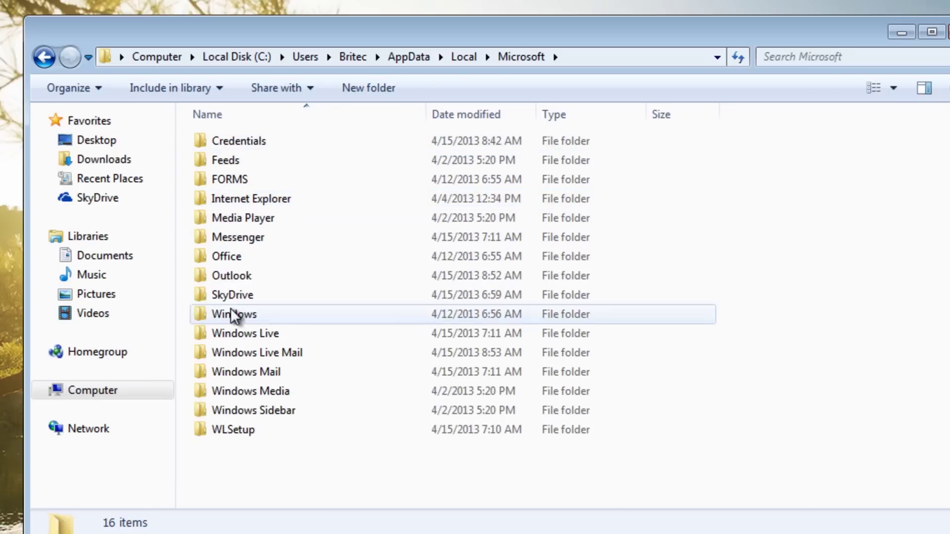
double_click(227, 276)
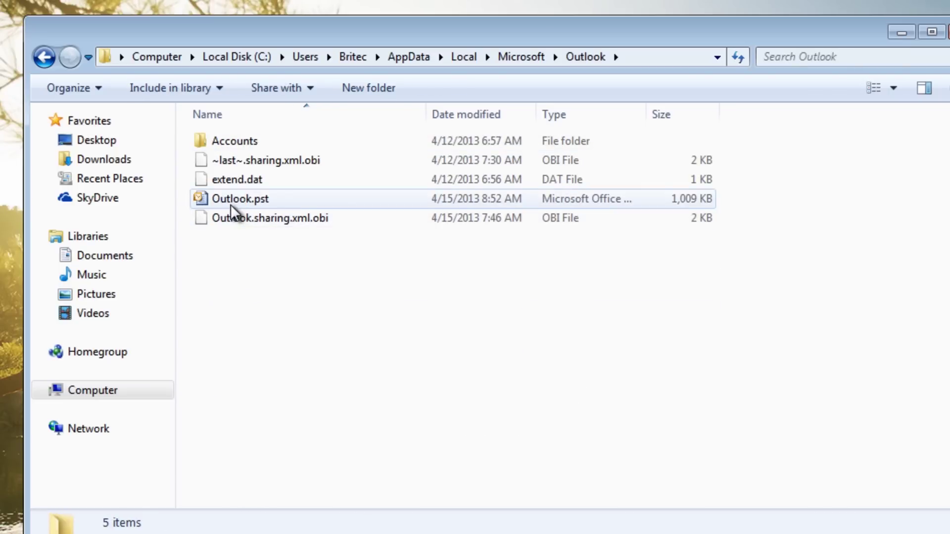
Step: Copy the Outlook.pst file from the Outlook data folder to the desktop
mouse_move(230, 204)
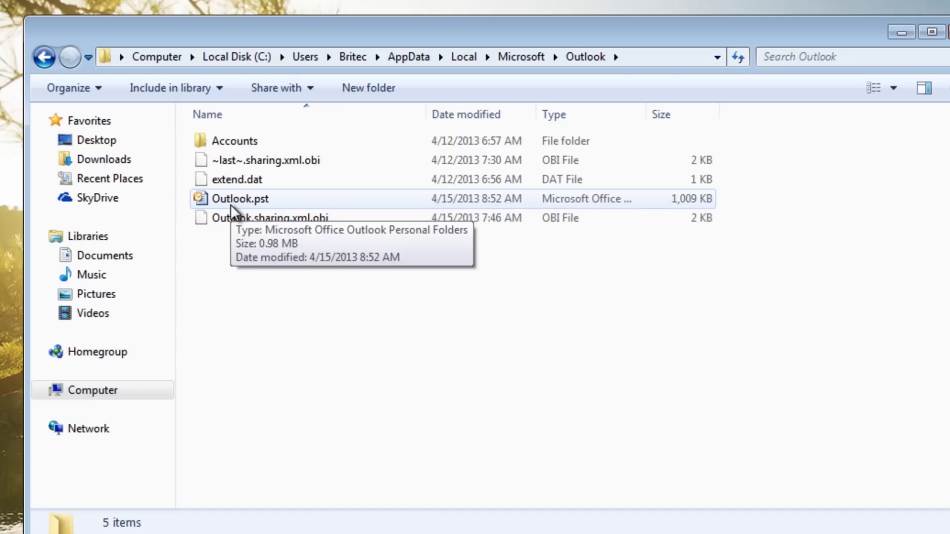
left_click(230, 204)
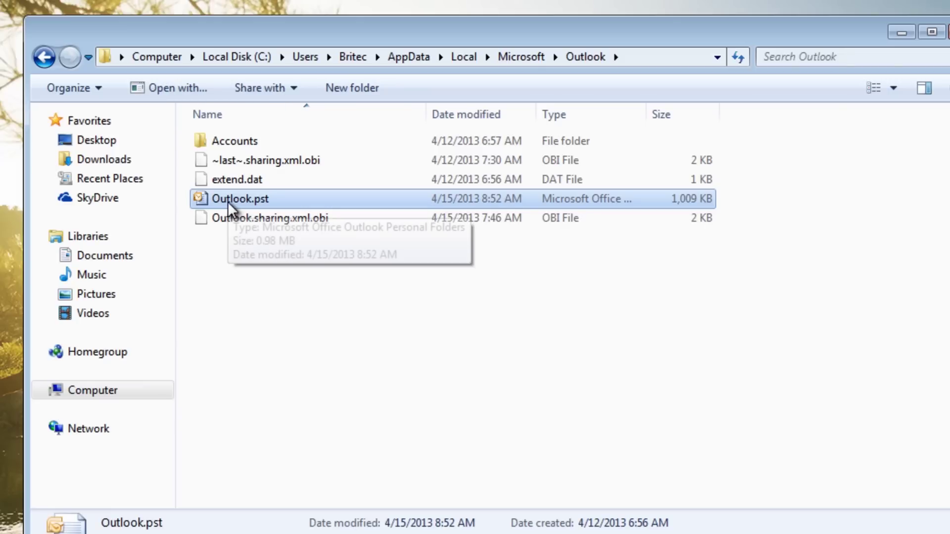
right_click(229, 201)
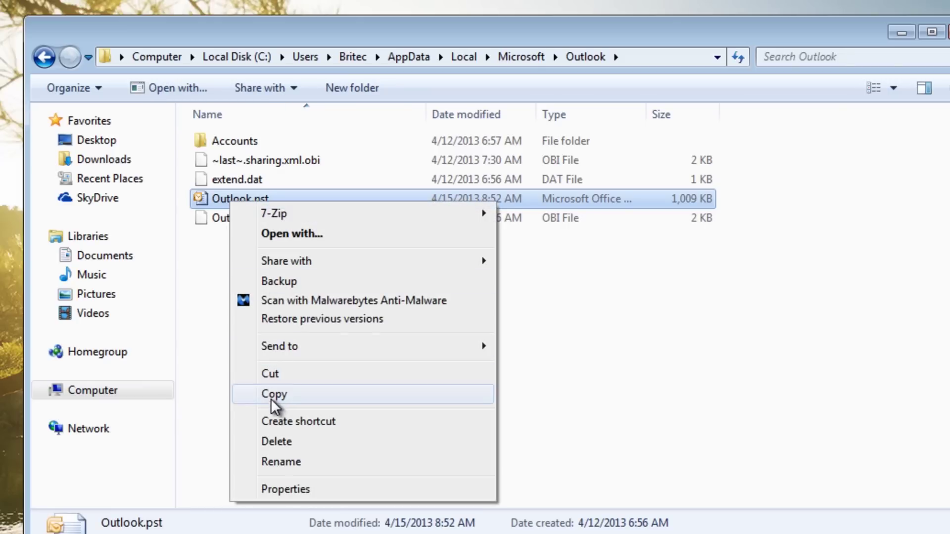
left_click(273, 395)
right_click(5, 209)
left_click(89, 289)
left_click(243, 198)
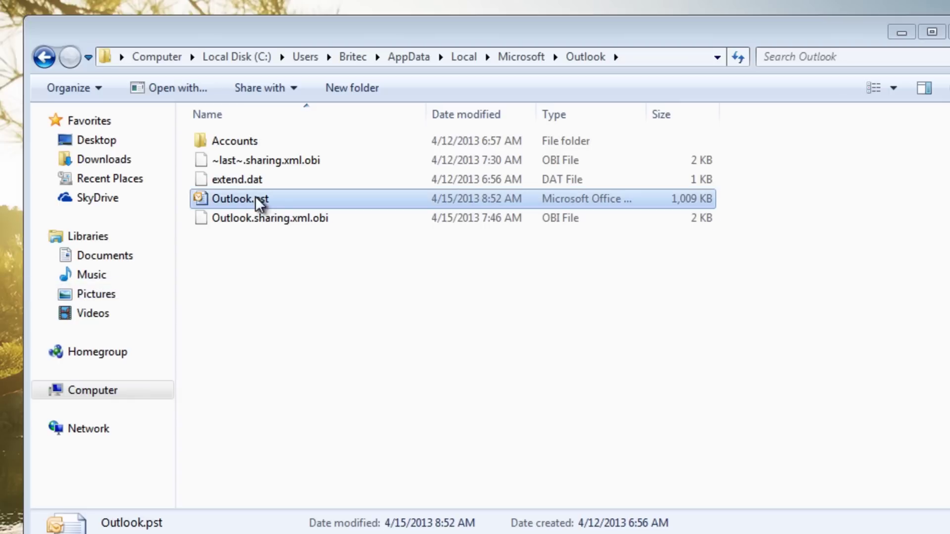
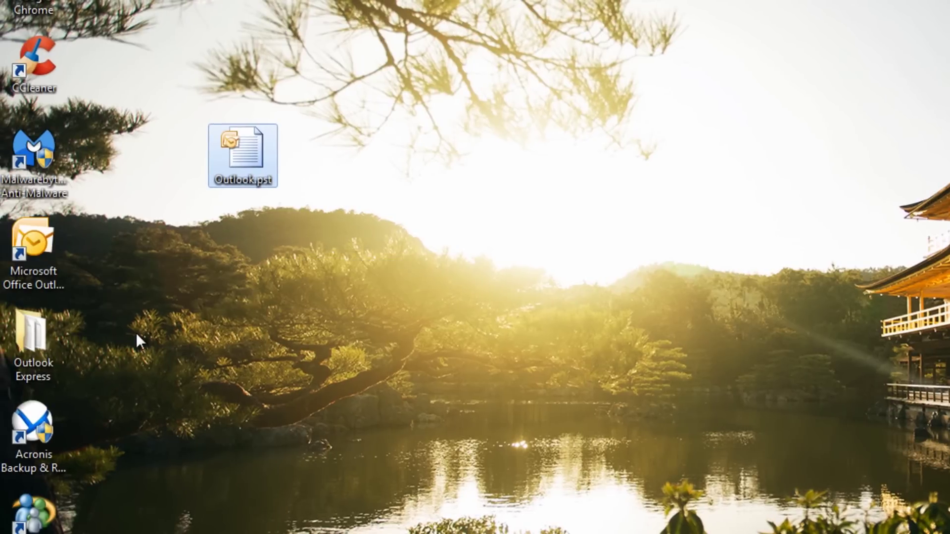
Step: Launch Microsoft Office Outlook from the desktop and decline adding a Hotmail account
double_click(43, 249)
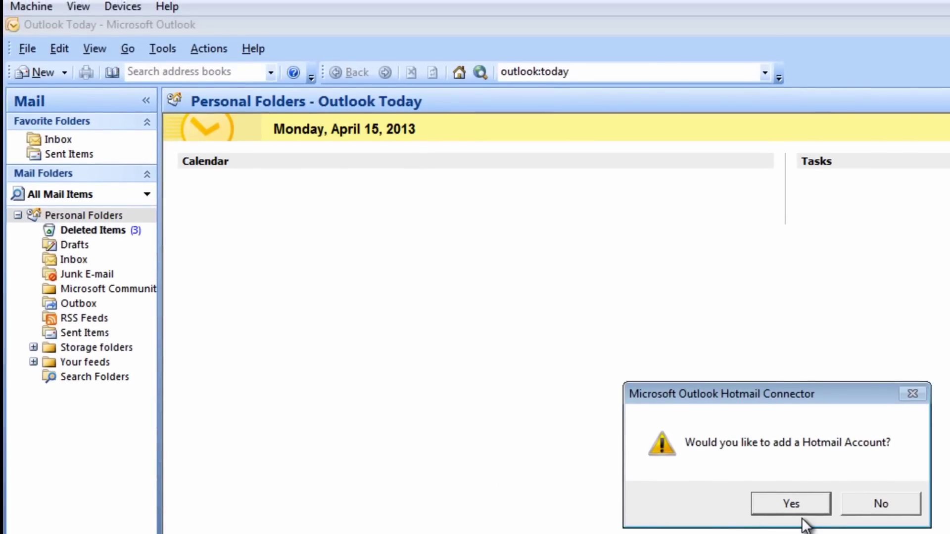
left_click(877, 504)
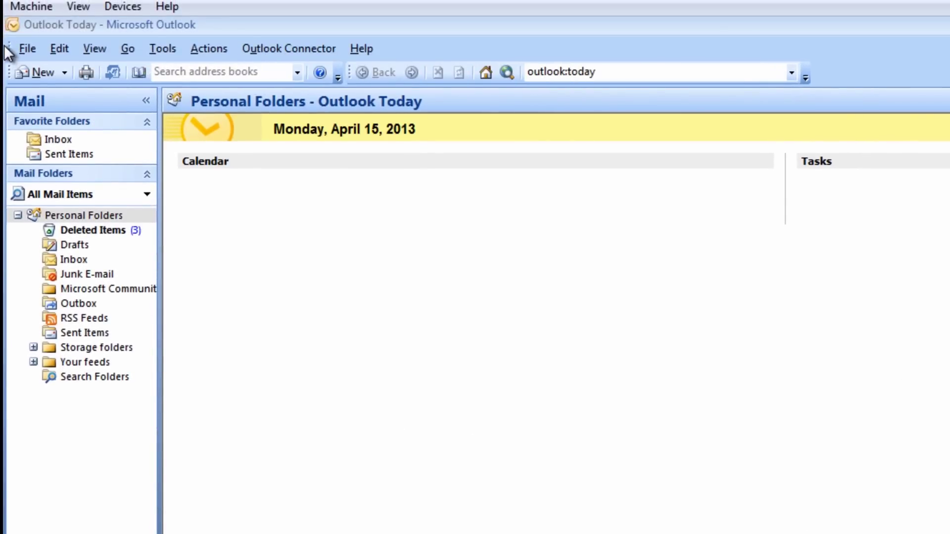
Step: Start an import from another program or file with Personal Folder File (.pst) as the file type
left_click(26, 49)
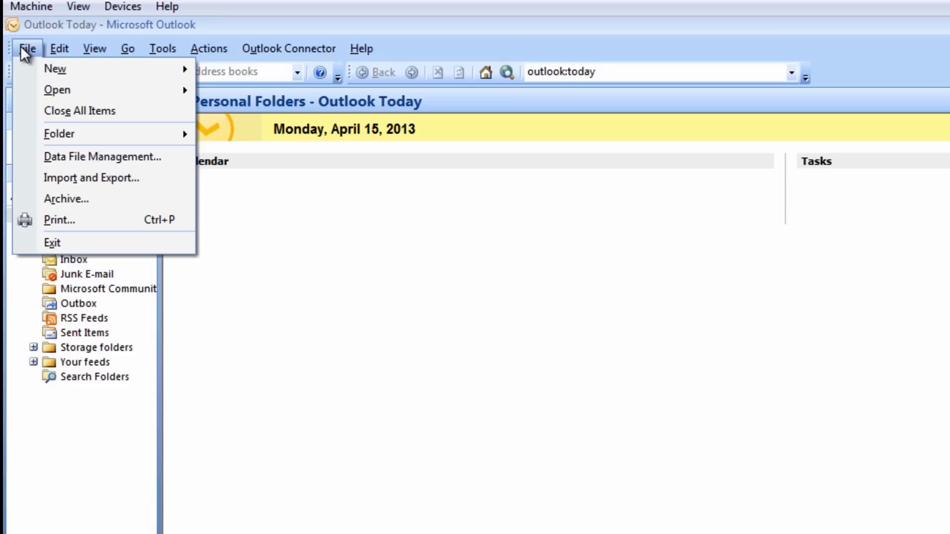
left_click(89, 179)
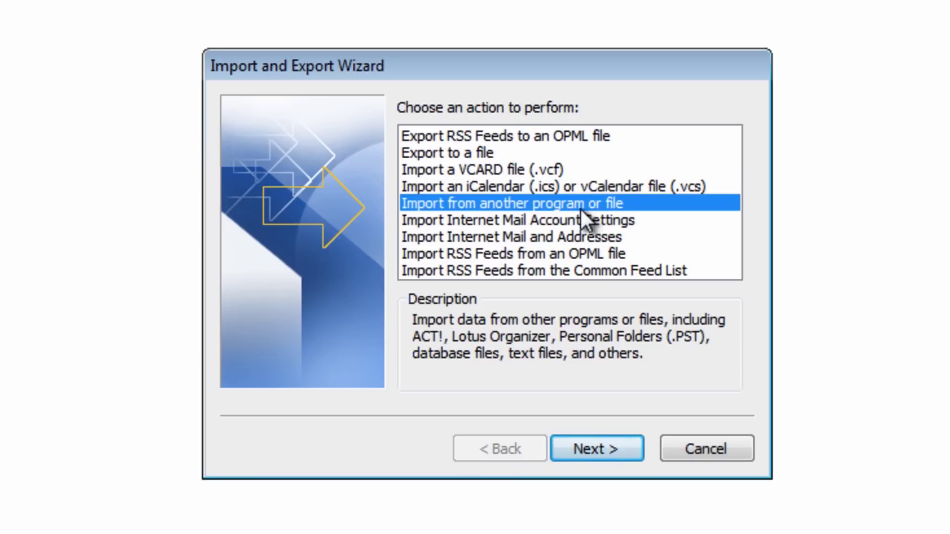
key("Return")
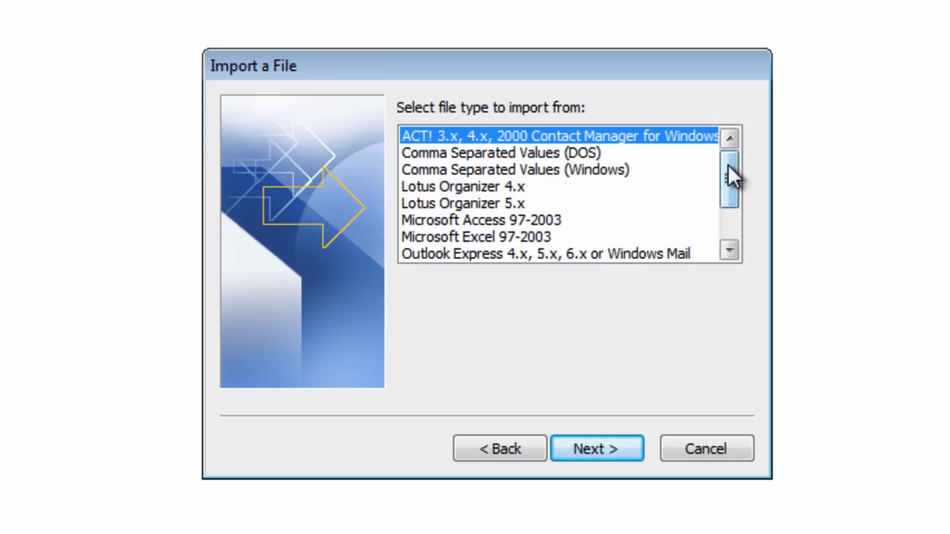
left_click_drag(728, 164, 725, 183)
left_click(489, 206)
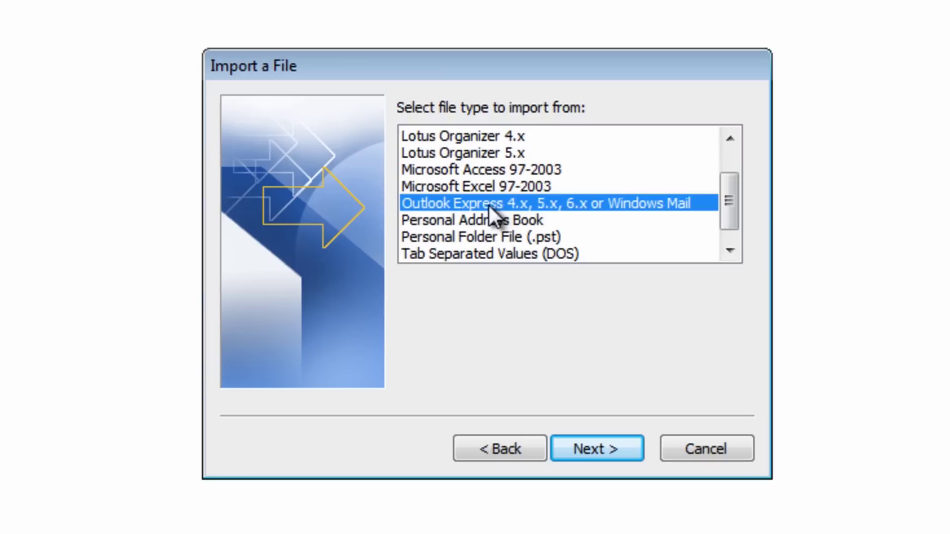
mouse_move(731, 203)
left_mouse_down()
mouse_move(732, 165)
mouse_move(729, 217)
left_mouse_up()
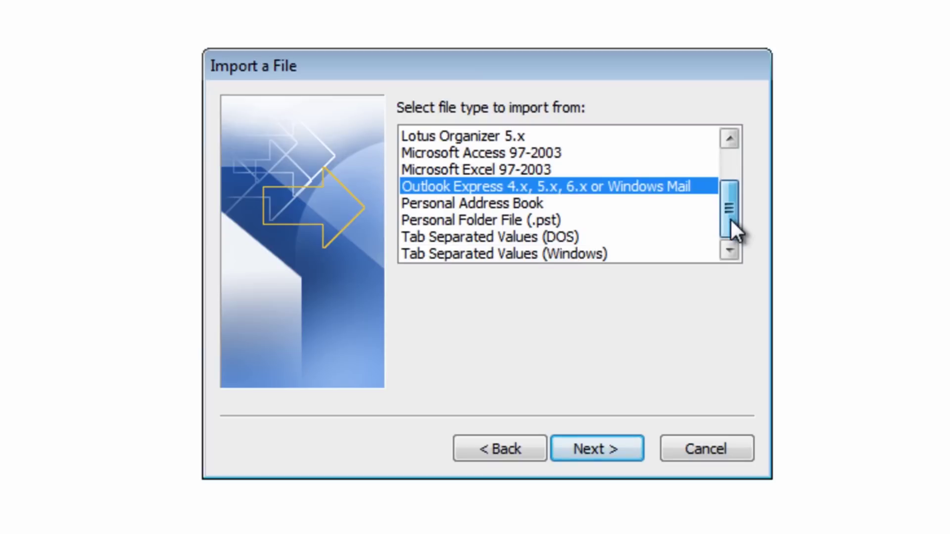
left_click(438, 221)
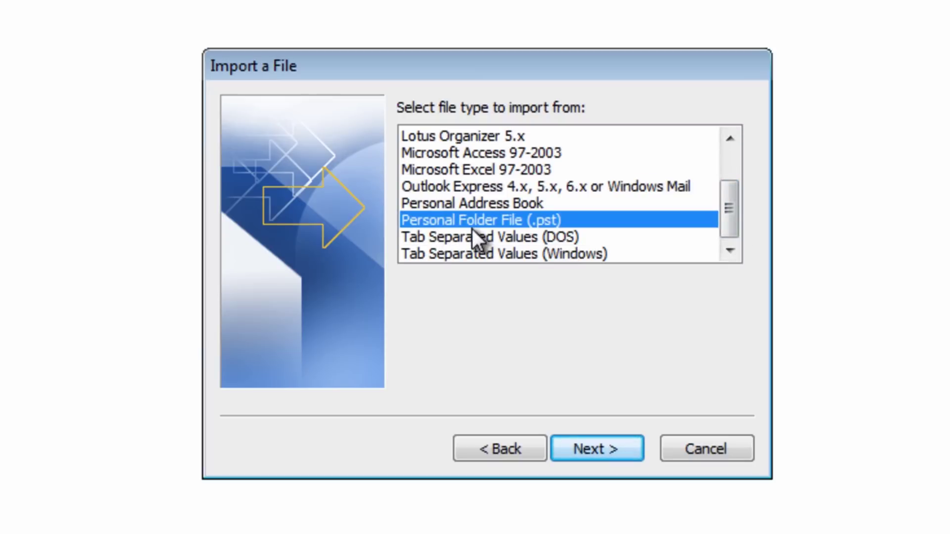
left_click(591, 448)
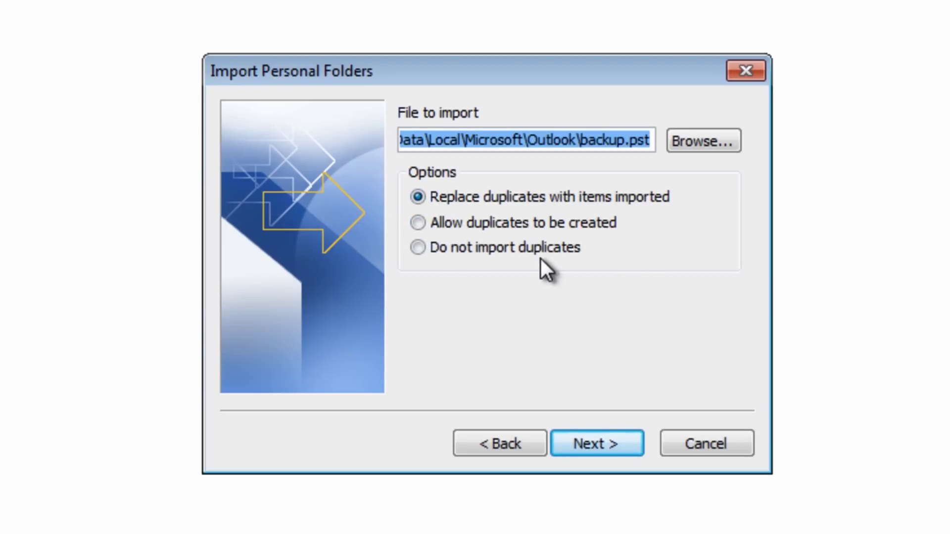
Step: Set the import to replace duplicates with items imported and choose Outlook.pst on the desktop as the file to import
left_click(457, 242)
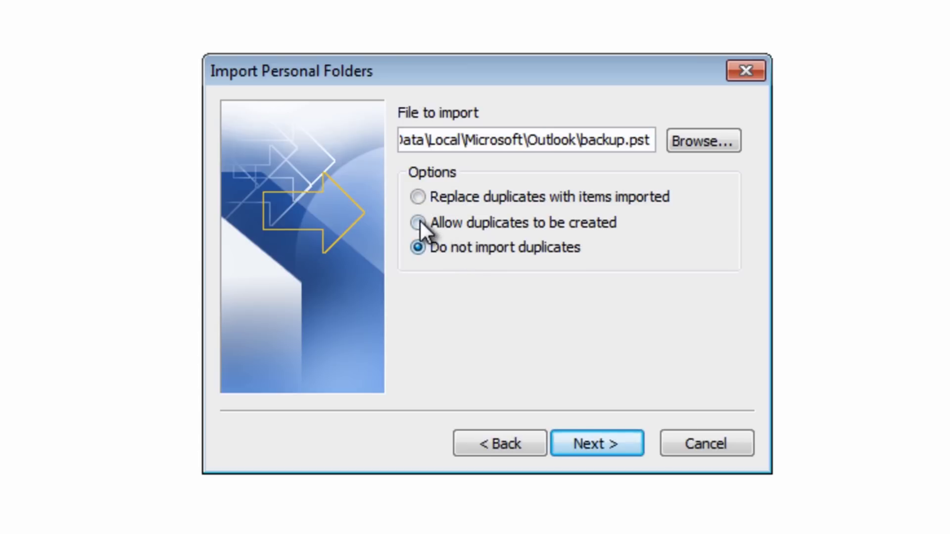
left_click(429, 194)
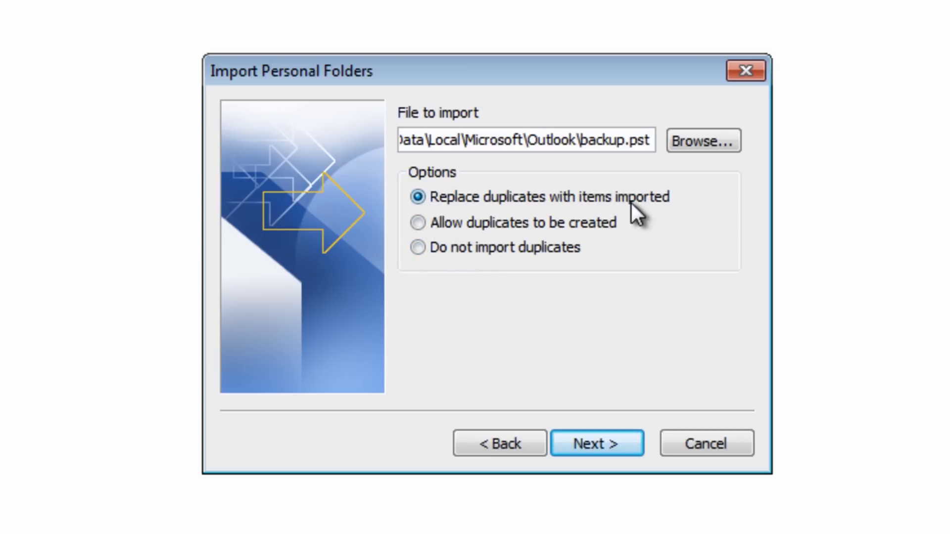
left_click(429, 225)
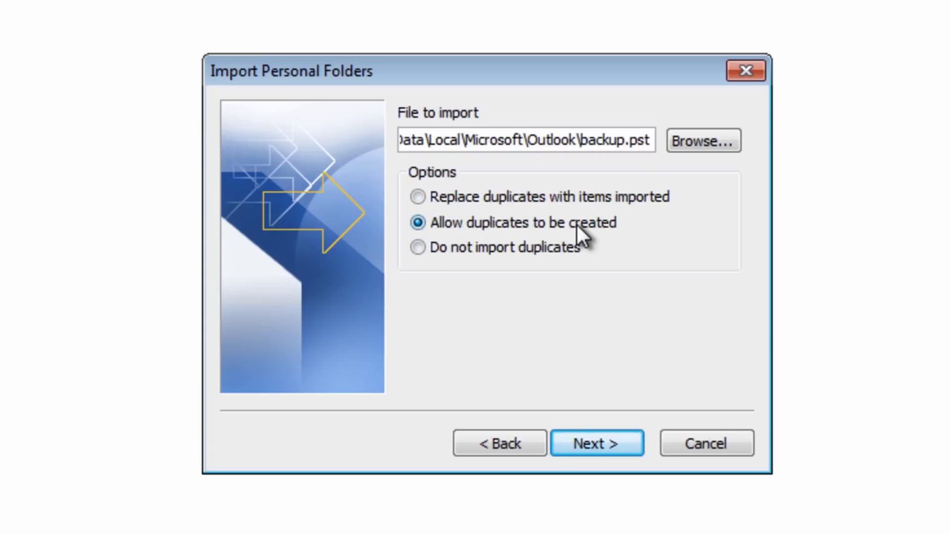
left_click(594, 203)
left_click(690, 140)
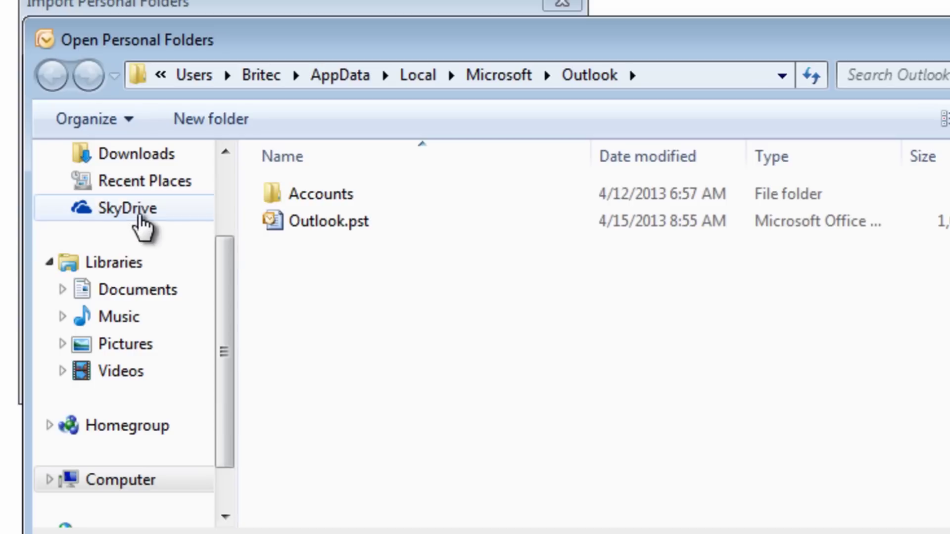
scroll(226, 255, "up", 2)
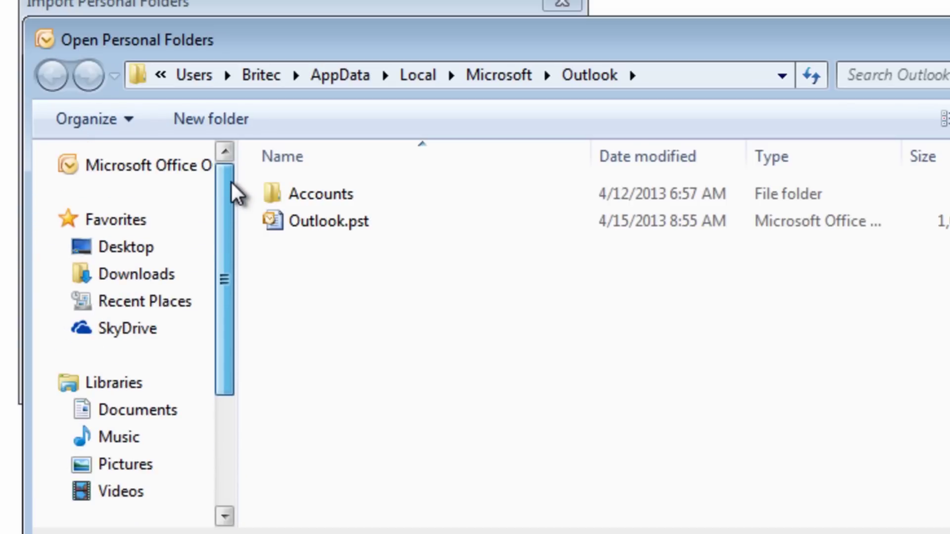
left_click(147, 255)
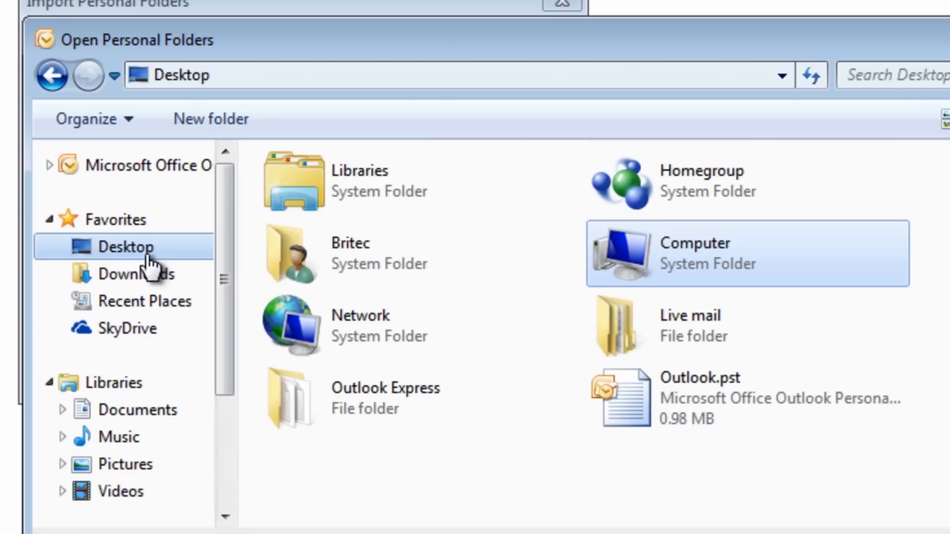
left_click(663, 417)
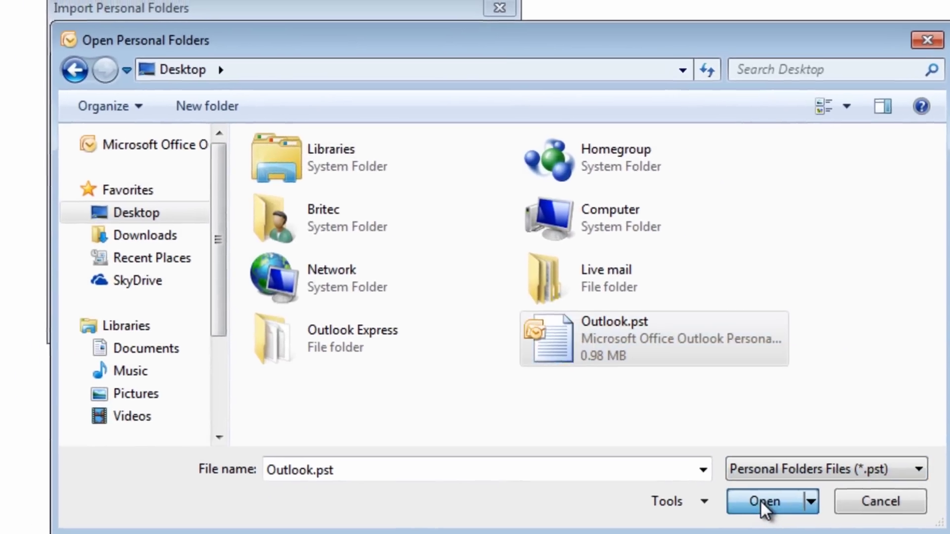
left_click(733, 488)
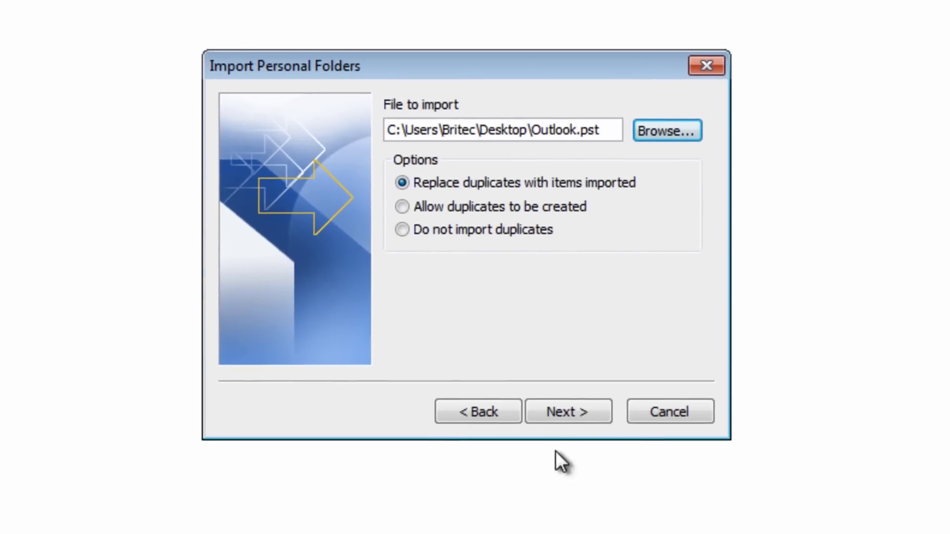
Step: Import Personal Folders including subfolders into the same folder in Personal Folders and finish the import
left_click(570, 415)
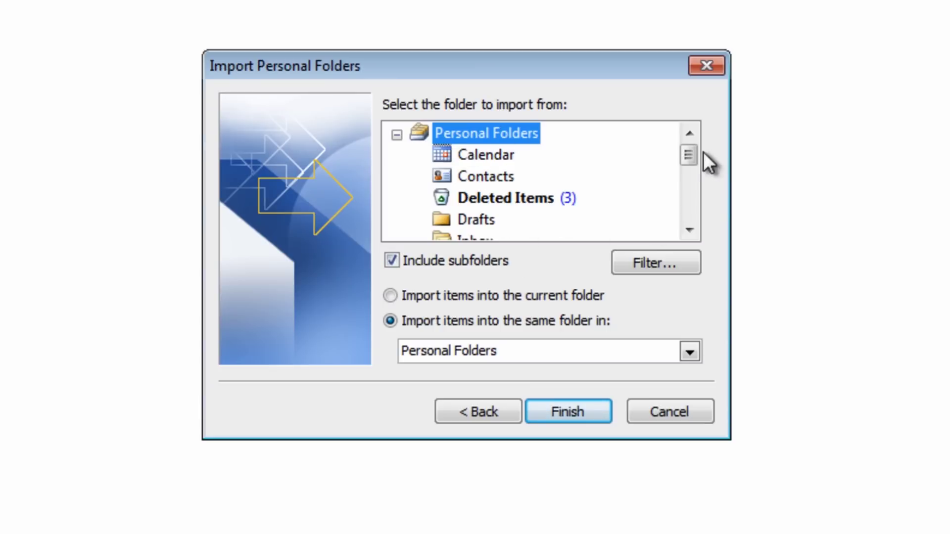
left_click_drag(683, 176, 688, 191)
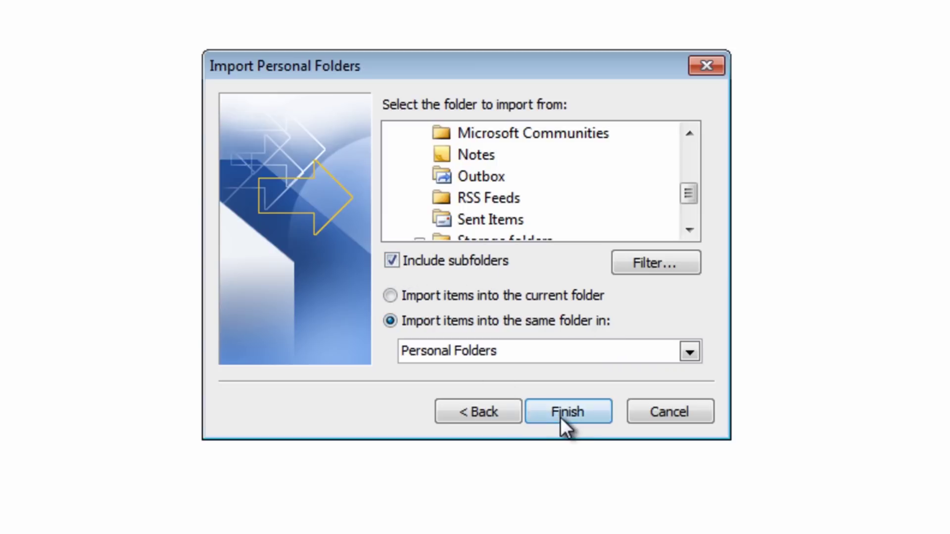
left_click(570, 408)
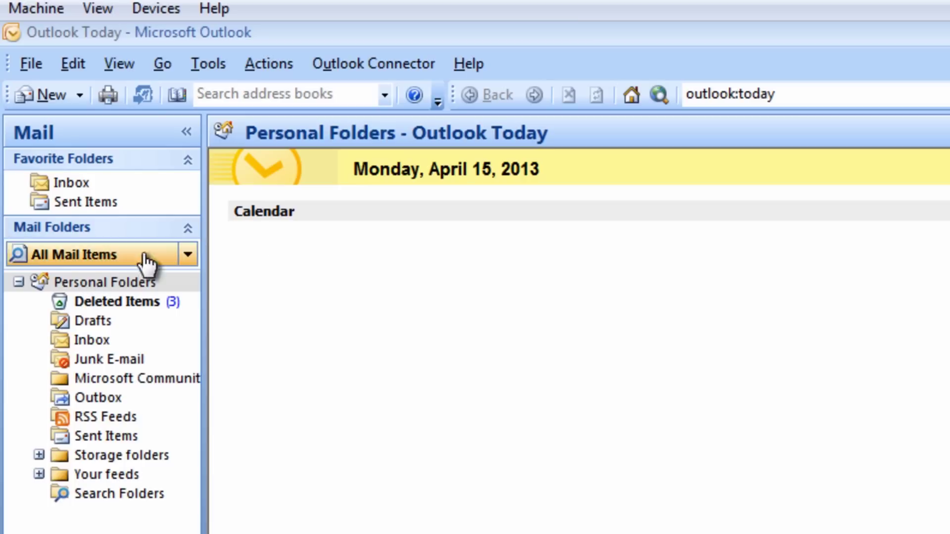
Step: Start an export to a file with Personal Folder File (.pst) as the file type
left_click(28, 63)
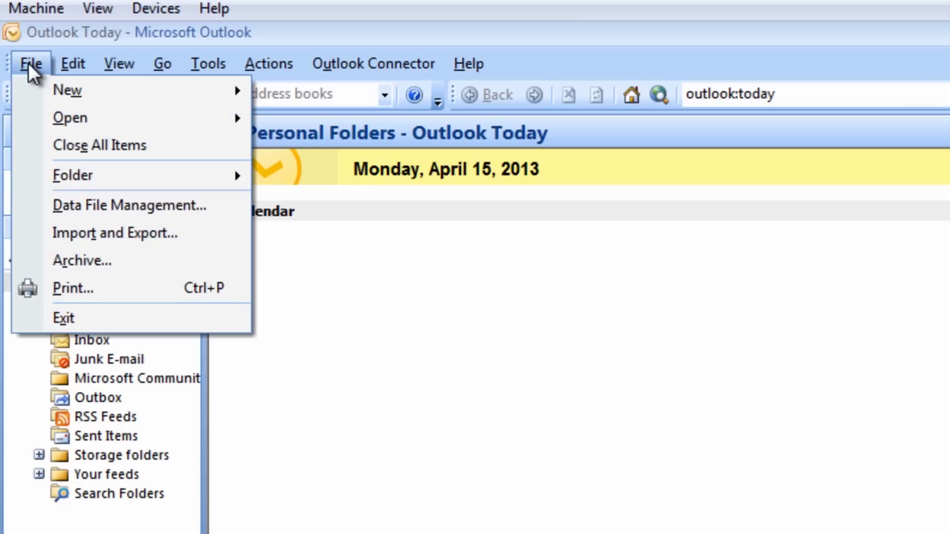
left_click(79, 224)
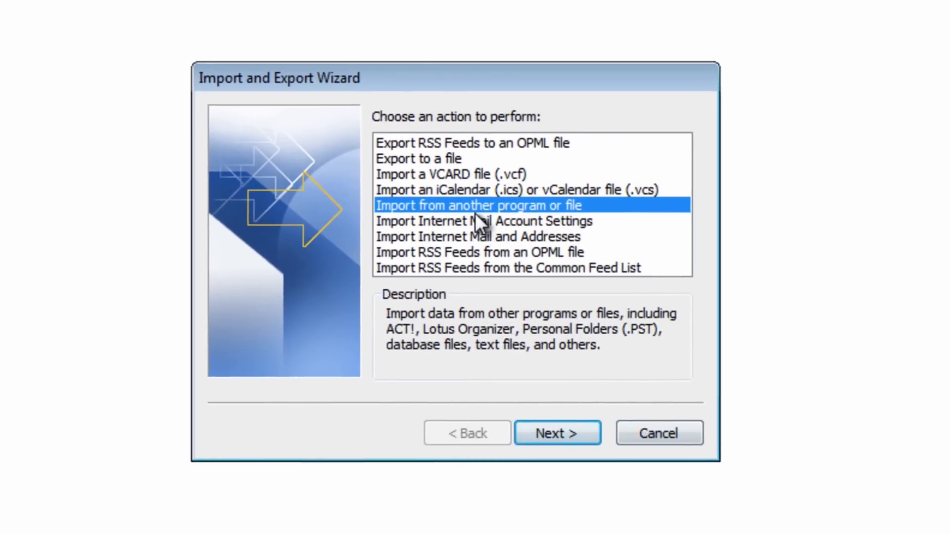
left_click(424, 162)
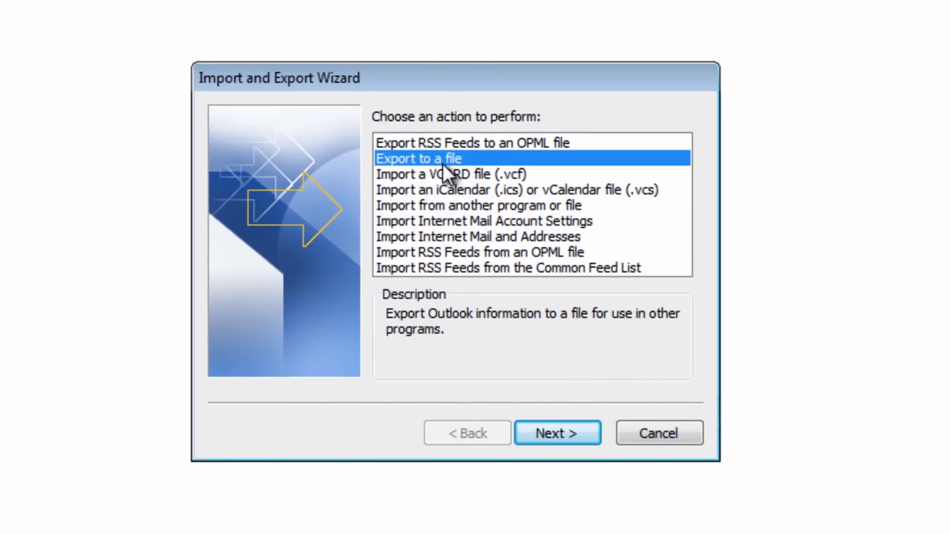
left_click(556, 432)
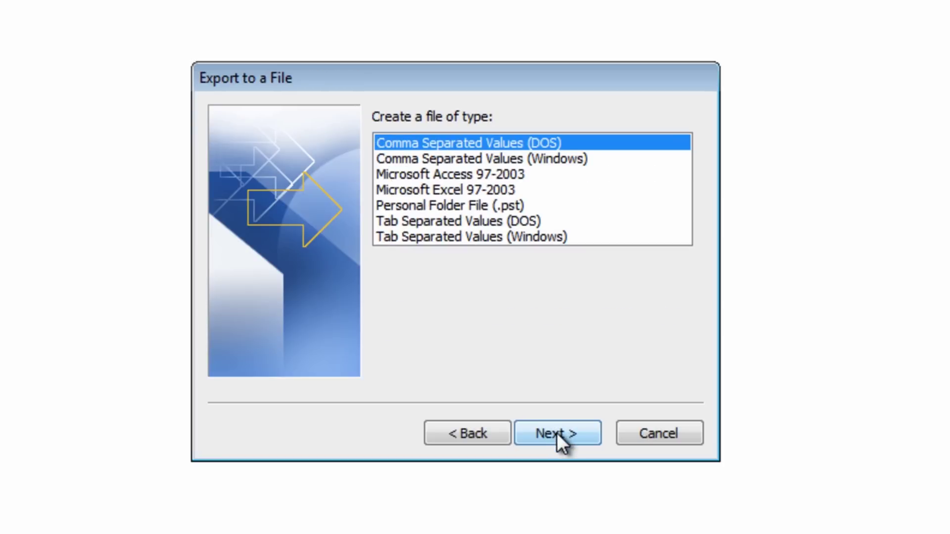
left_click(413, 208)
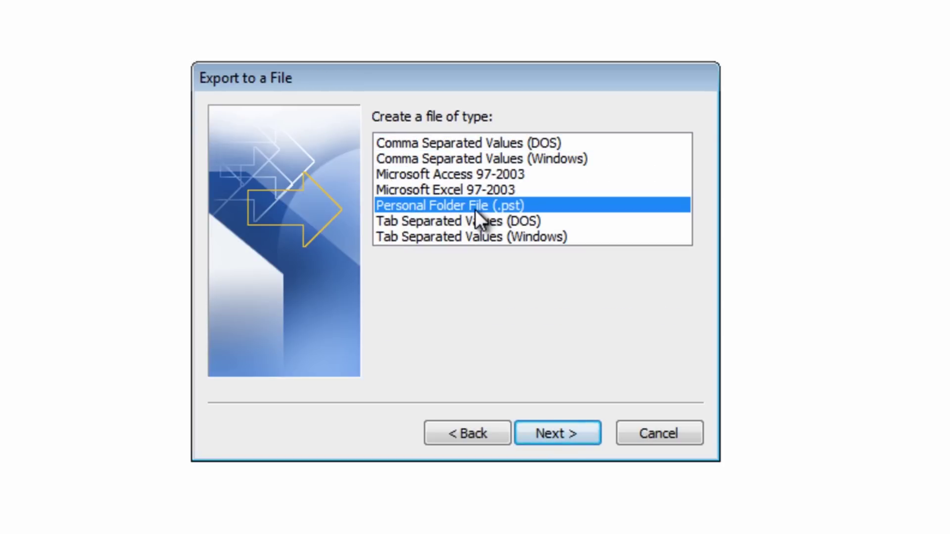
left_click(559, 433)
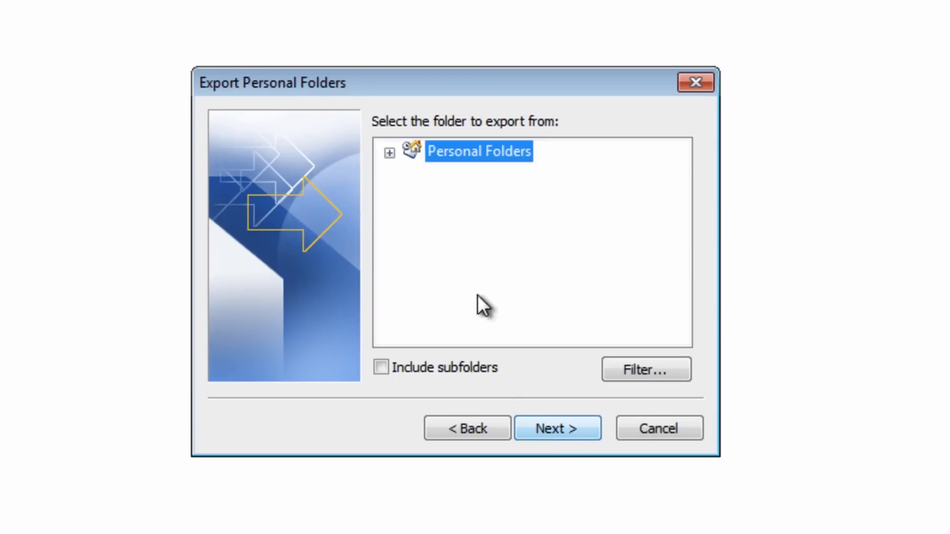
Step: Export Personal Folders with subfolders included and set the option to not export duplicate items
left_click(388, 366)
left_click(388, 153)
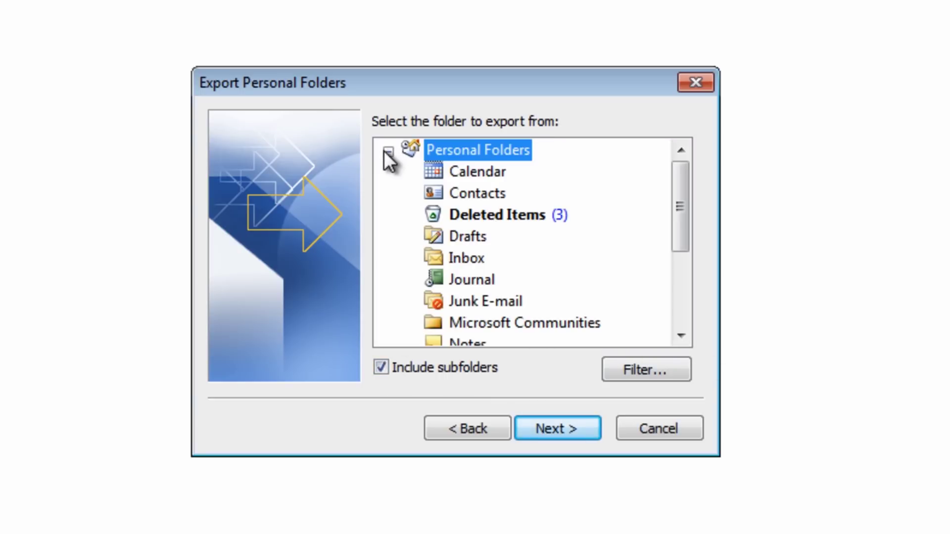
left_click(389, 153)
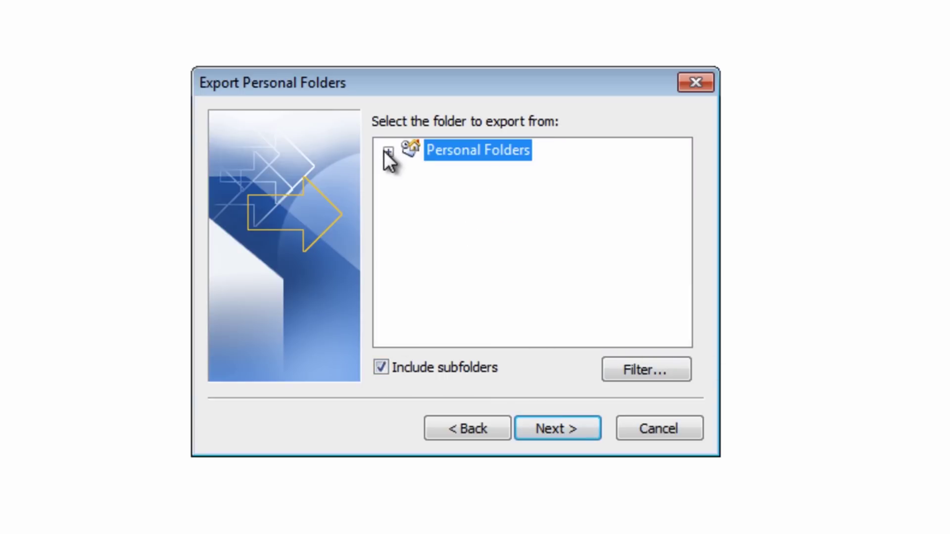
left_click(563, 427)
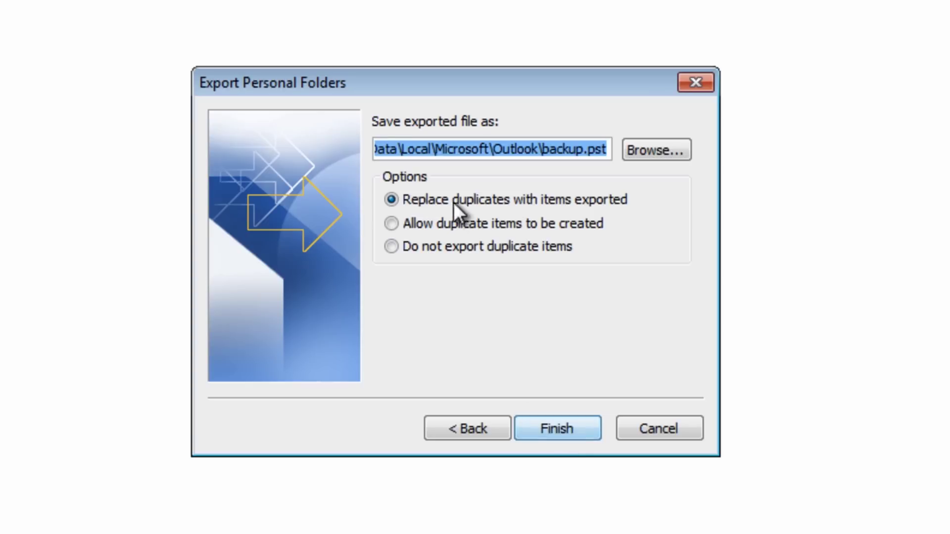
left_click(392, 244)
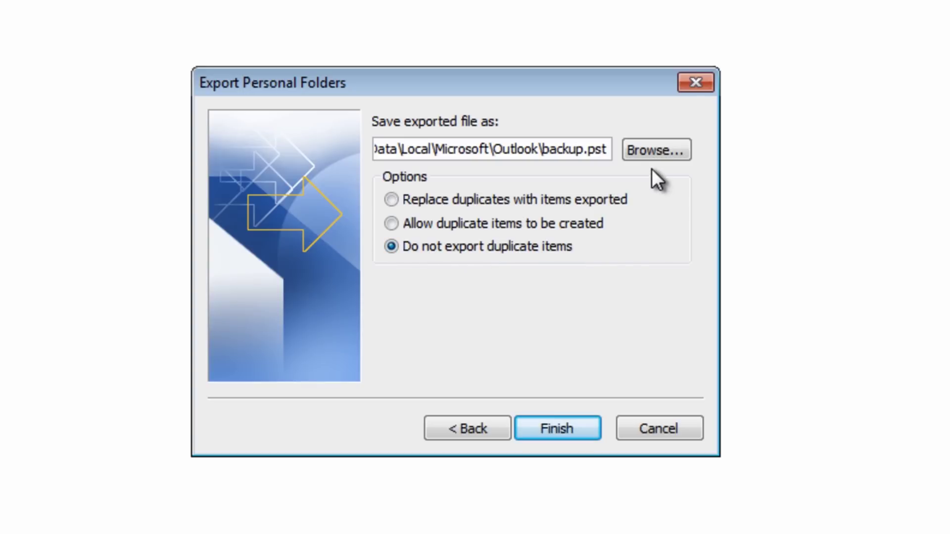
Step: Save the export as backup.pst in the desktop's Outlook Express folder and finish it without setting a password
left_click(656, 149)
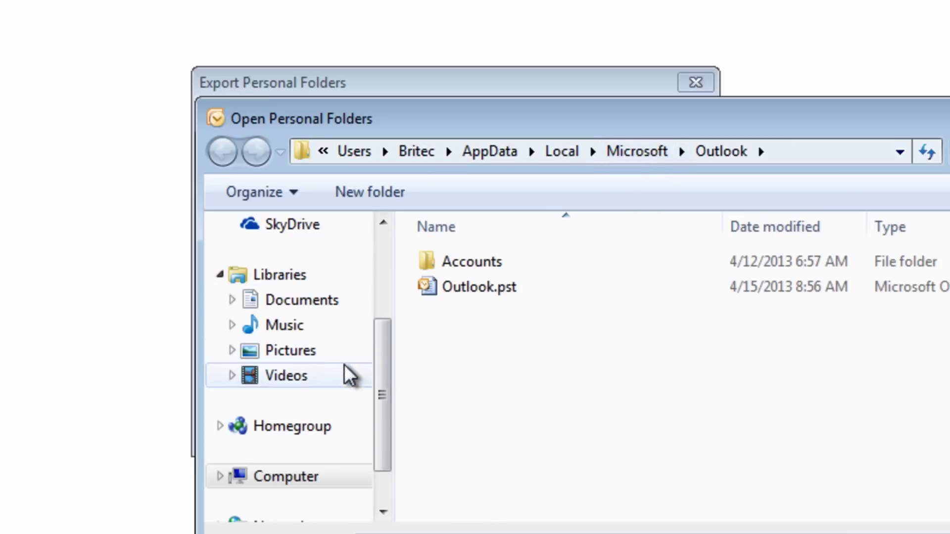
left_click_drag(388, 382, 393, 282)
left_click(287, 316)
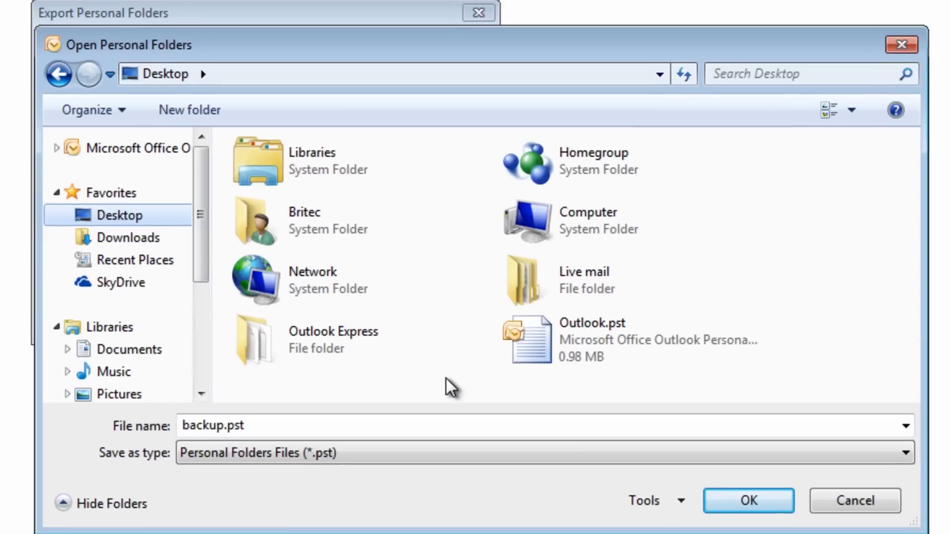
double_click(452, 413)
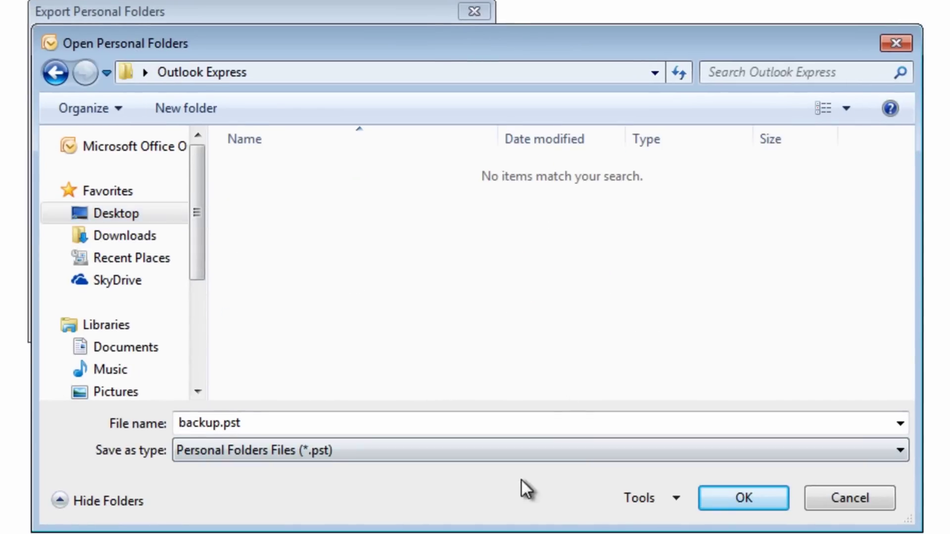
left_click(758, 501)
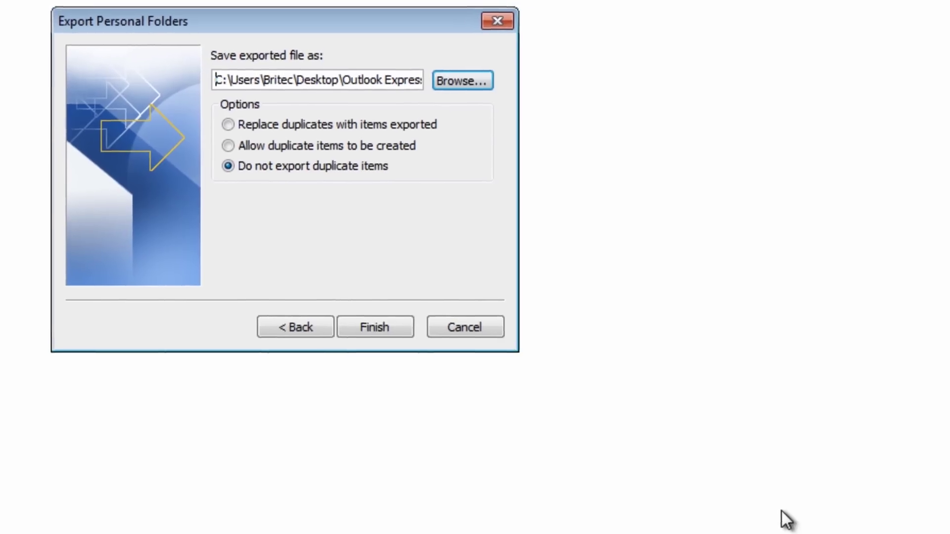
left_click(370, 322)
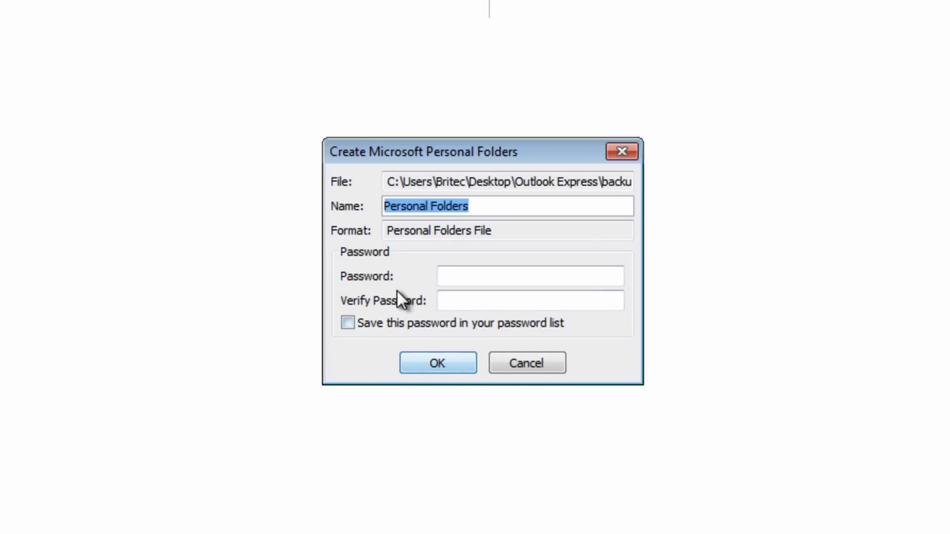
left_click(443, 365)
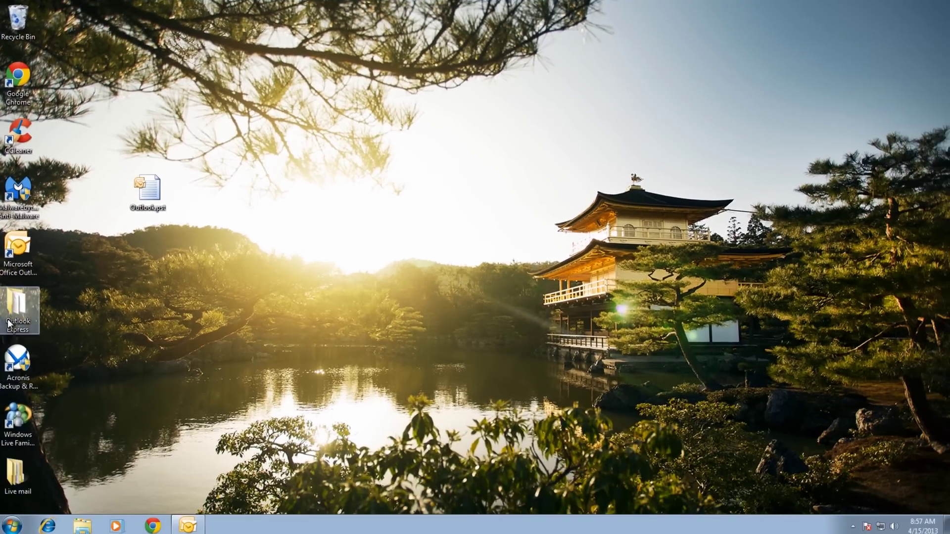
Step: Check the Outlook Express folder on the desktop for the exported backup.pst file and close the folder window
double_click(18, 304)
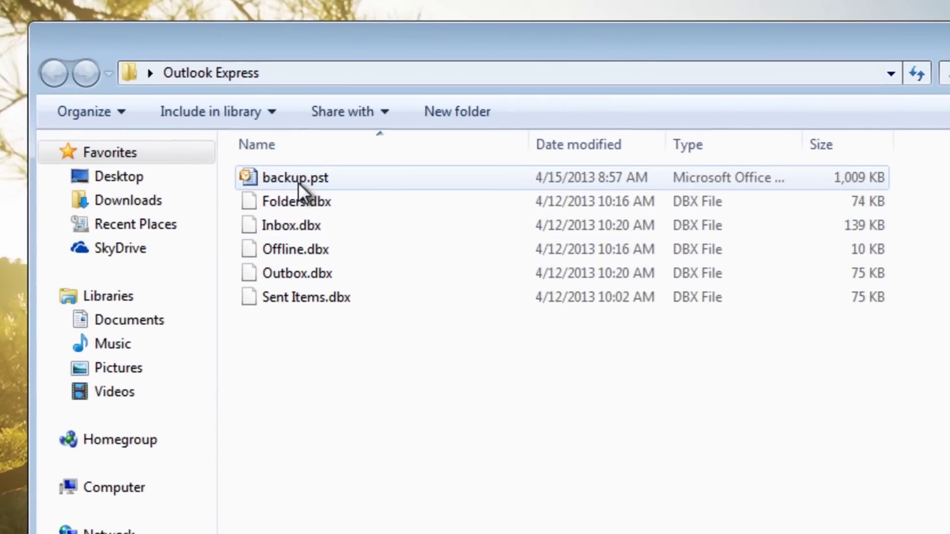
left_click(296, 182)
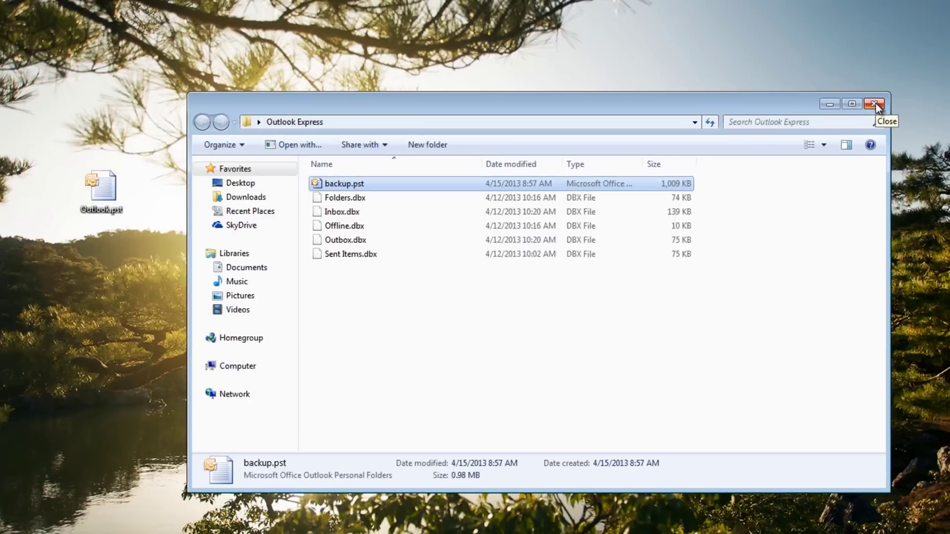
left_click(872, 100)
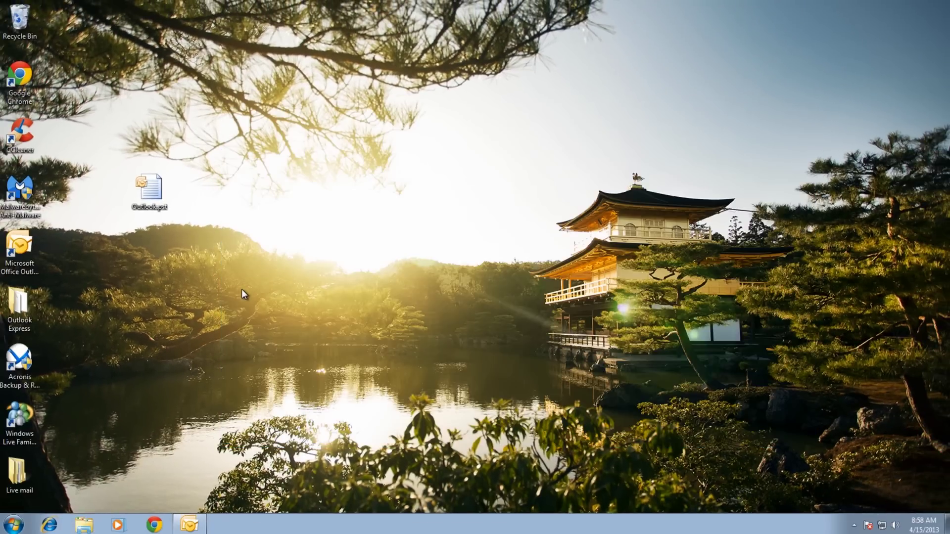